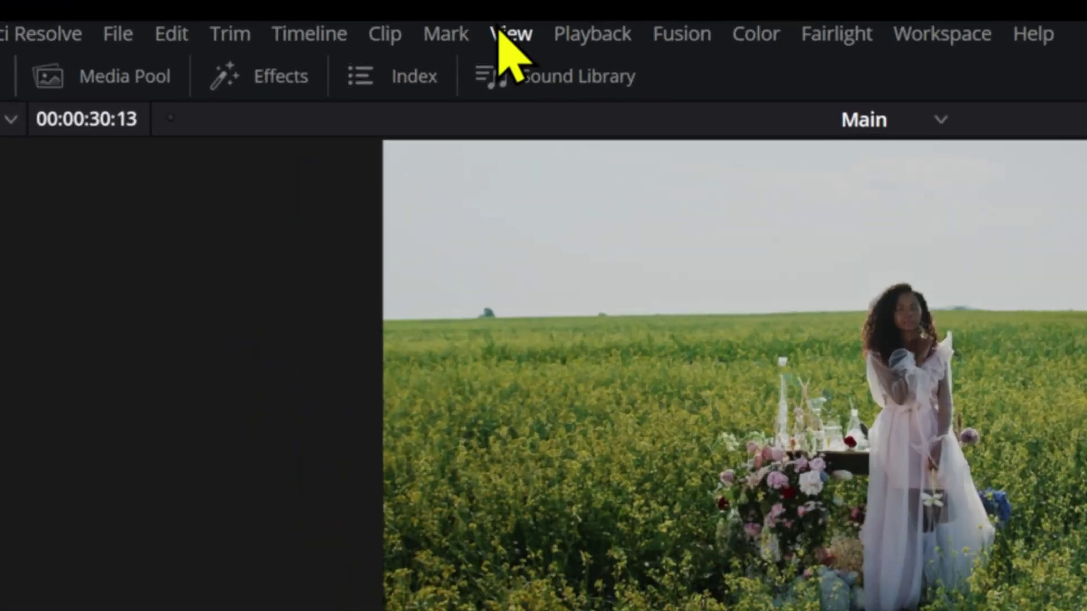
Apply the 2.39 output blanking letterbox to the field clip, then reset it to remove the bars.
left_click(190, 5)
mouse_move(175, 7)
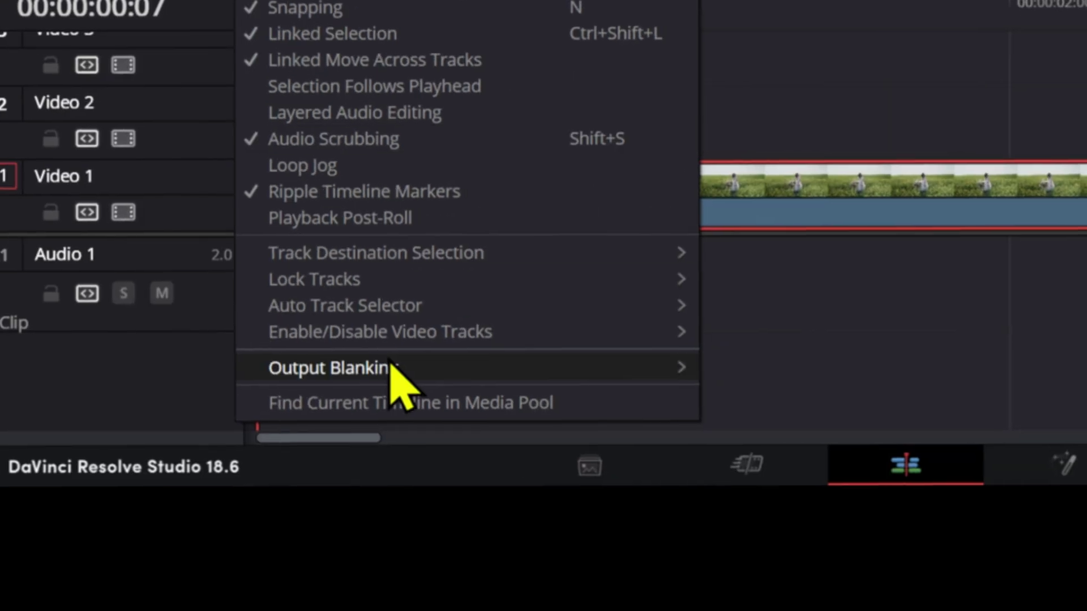
mouse_move(475, 378)
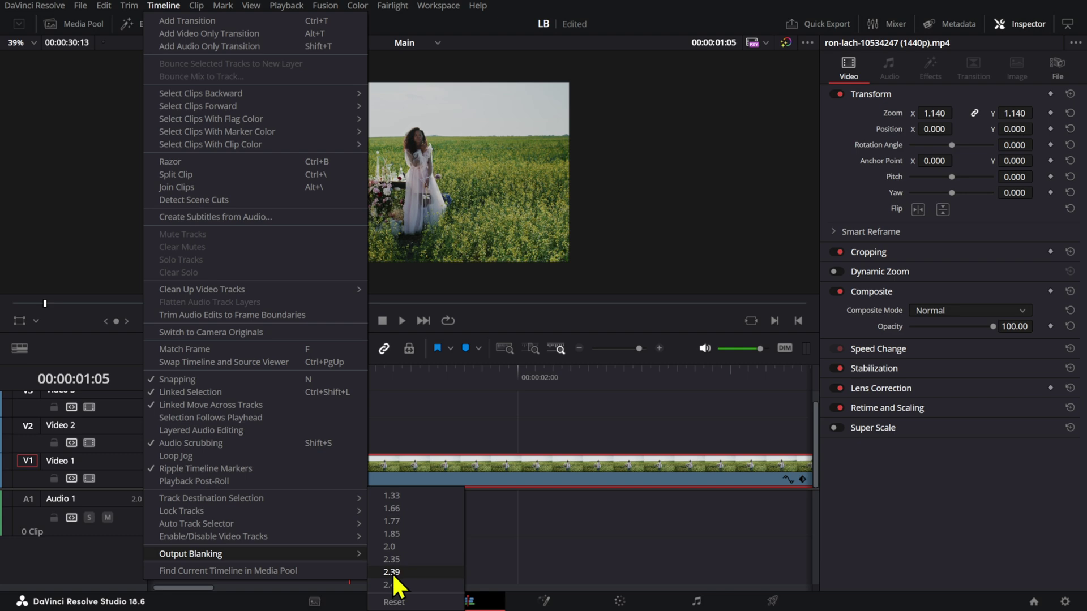
left_click(392, 572)
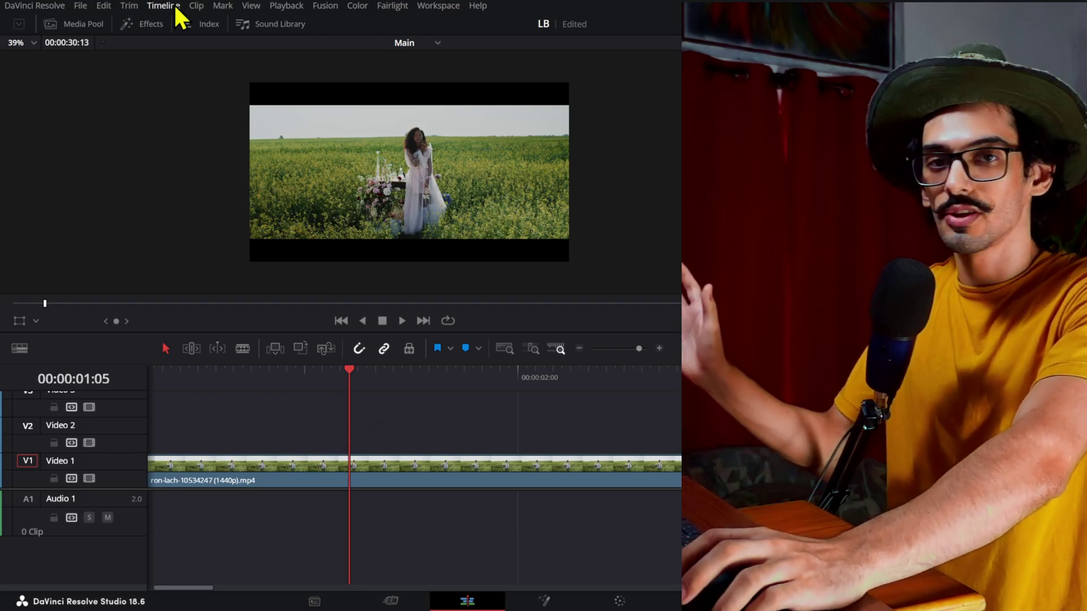
left_click(163, 5)
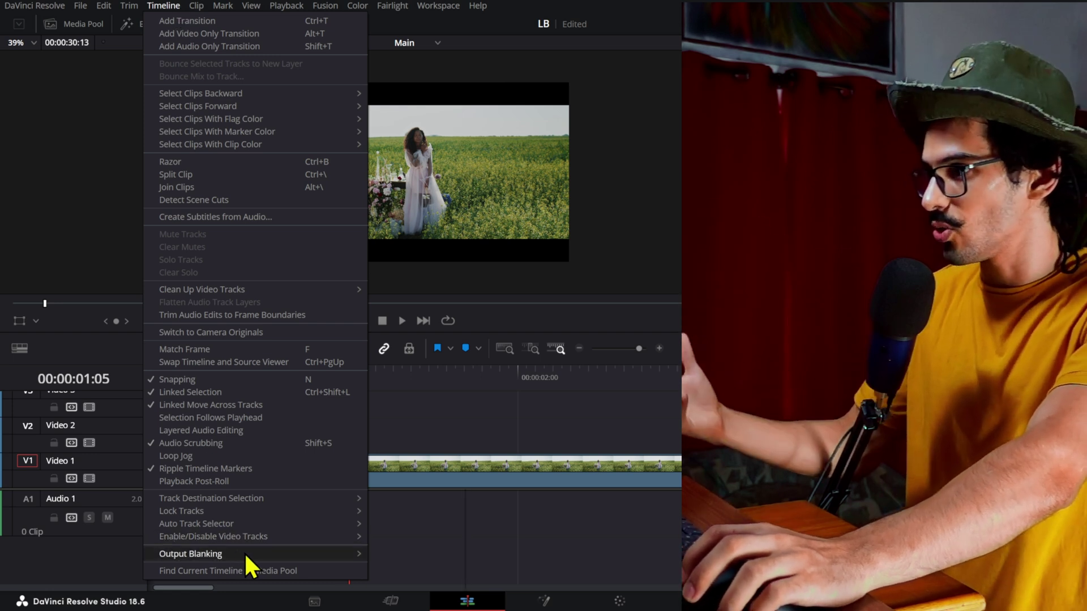
left_click(413, 601)
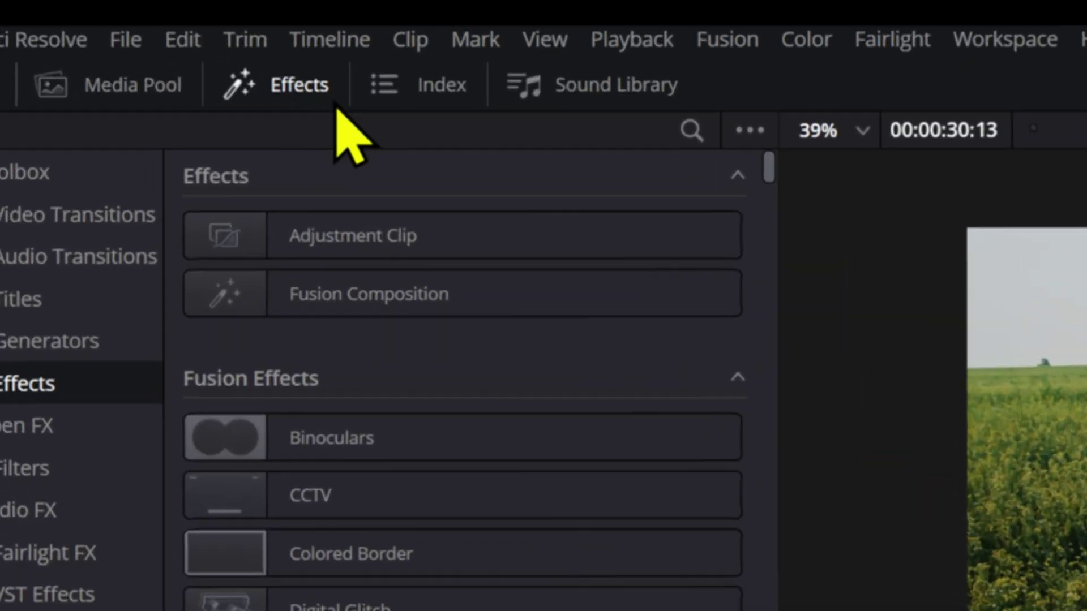
Add an Adjustment Clip on Video 3 above the field footage, matching its length.
left_click(328, 240)
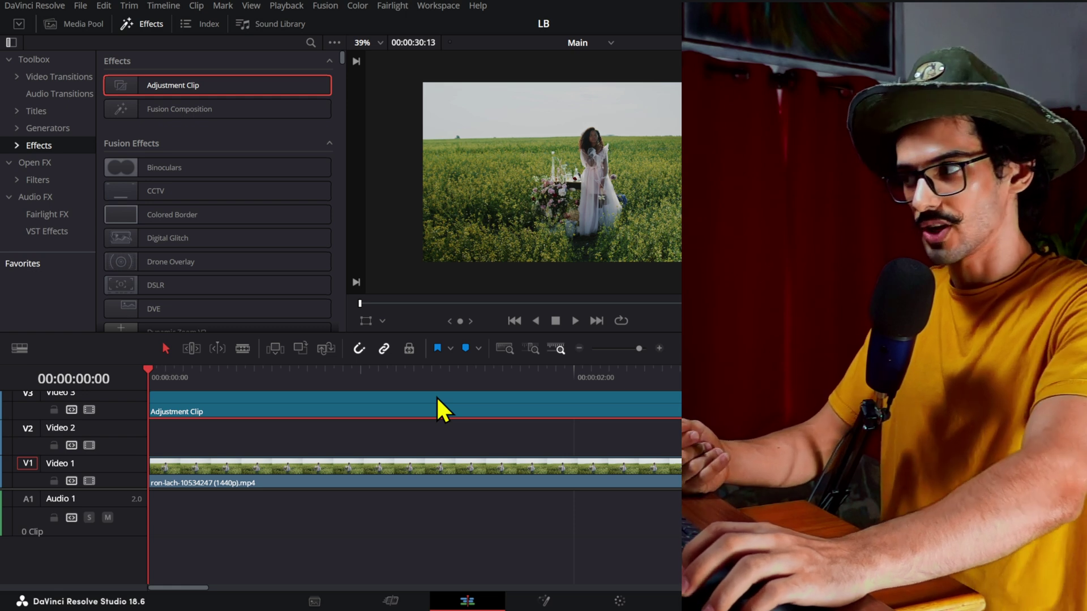
In the adjustment clip's Fusion composition, add Background and Rectangle nodes and merge Background1 over the footage.
left_click(552, 601)
left_click_drag(297, 396, 389, 472)
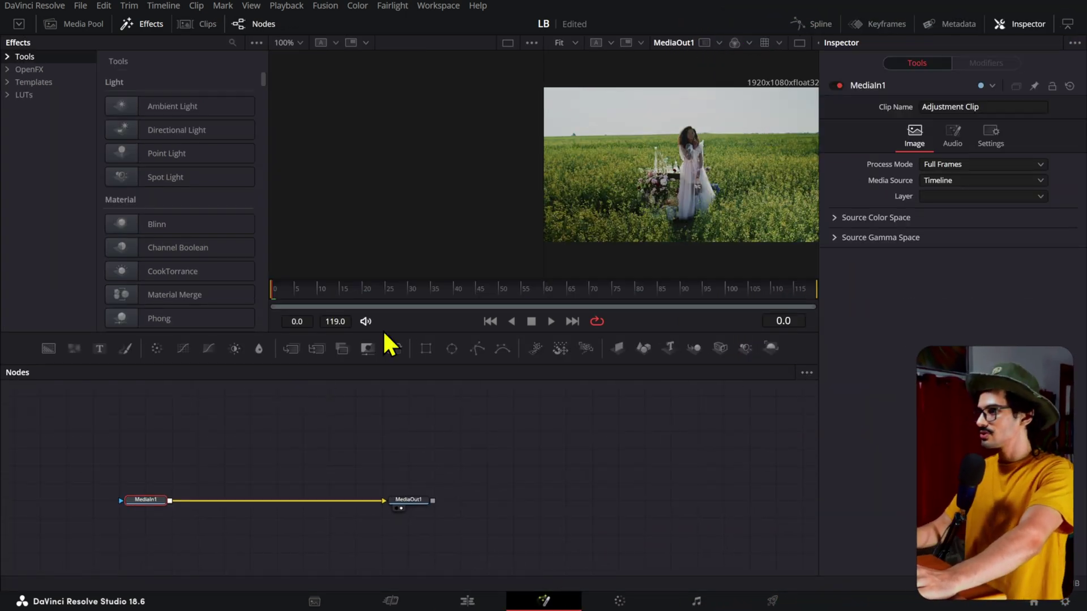
left_click_drag(211, 478, 210, 450)
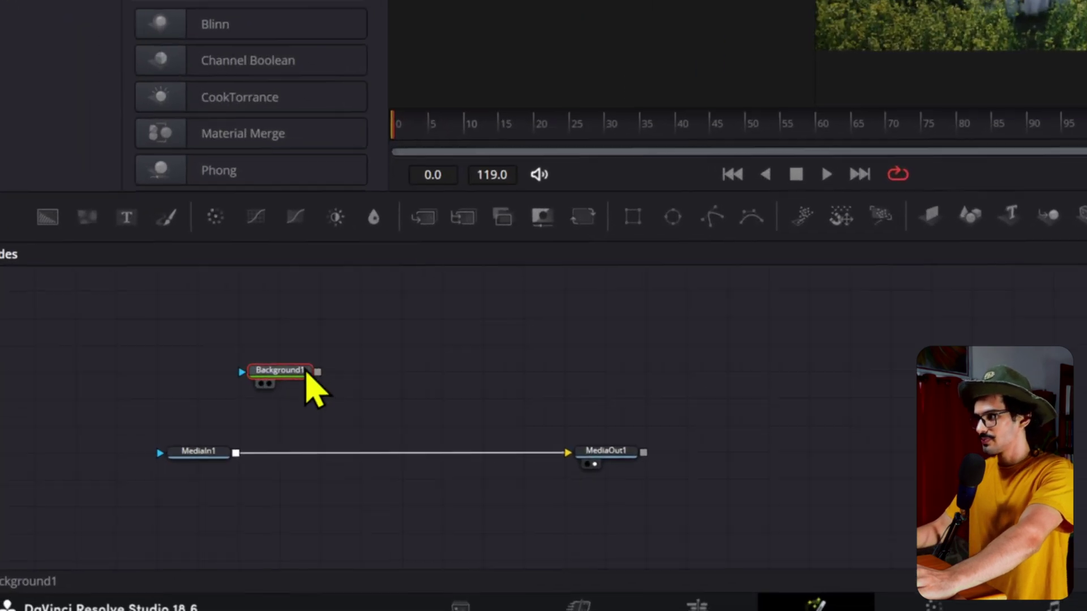
left_click_drag(426, 348, 187, 432)
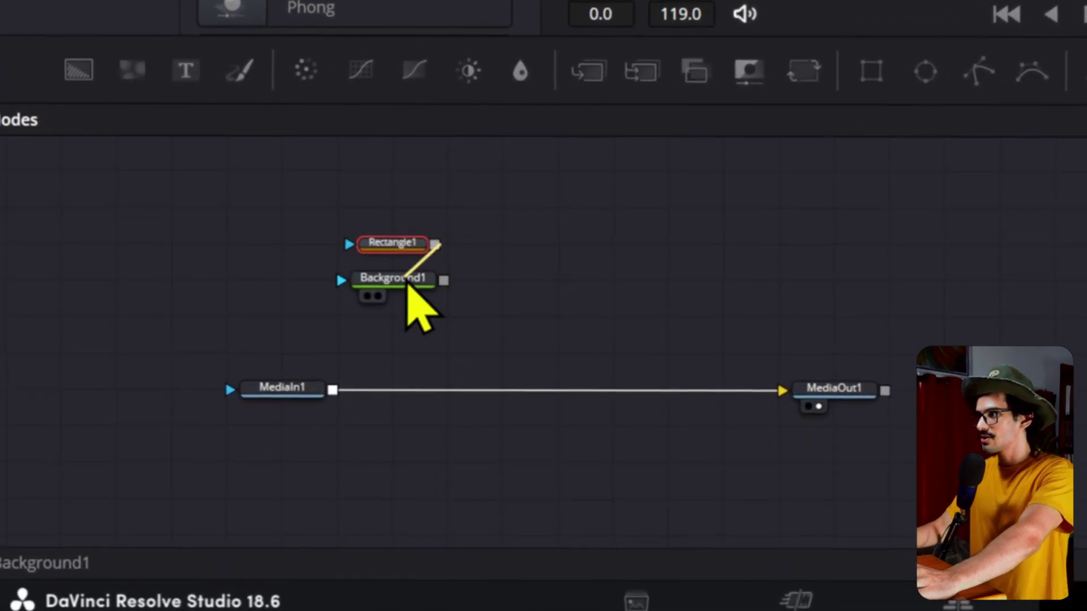
left_click_drag(419, 314, 327, 392)
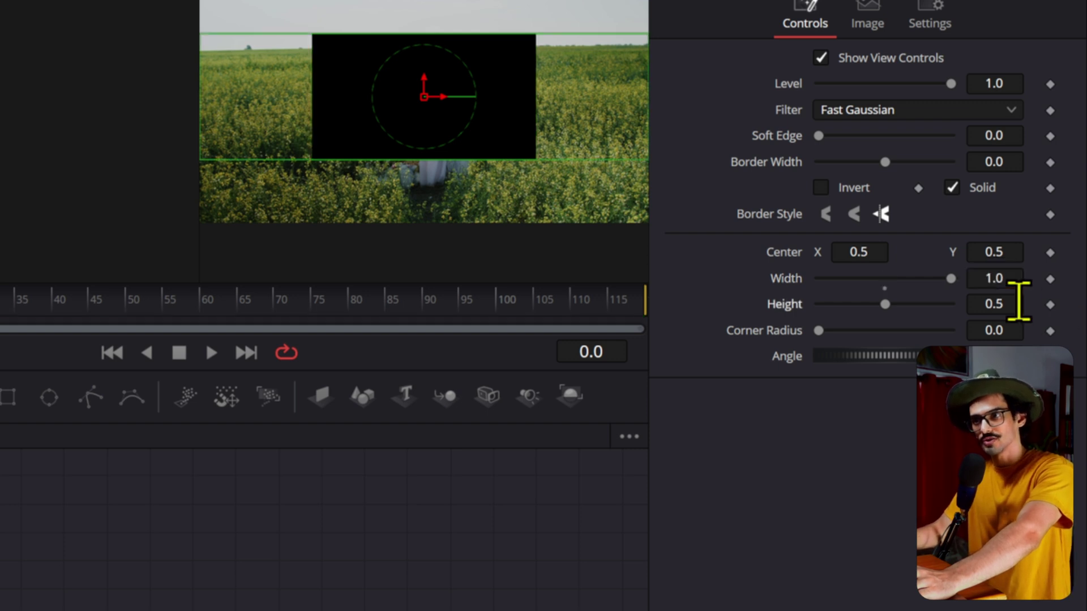
Set the Rectangle1 width to 1.0 and height to 1 so it fills the frame.
key("Tab")
type("0.51")
key("Tab")
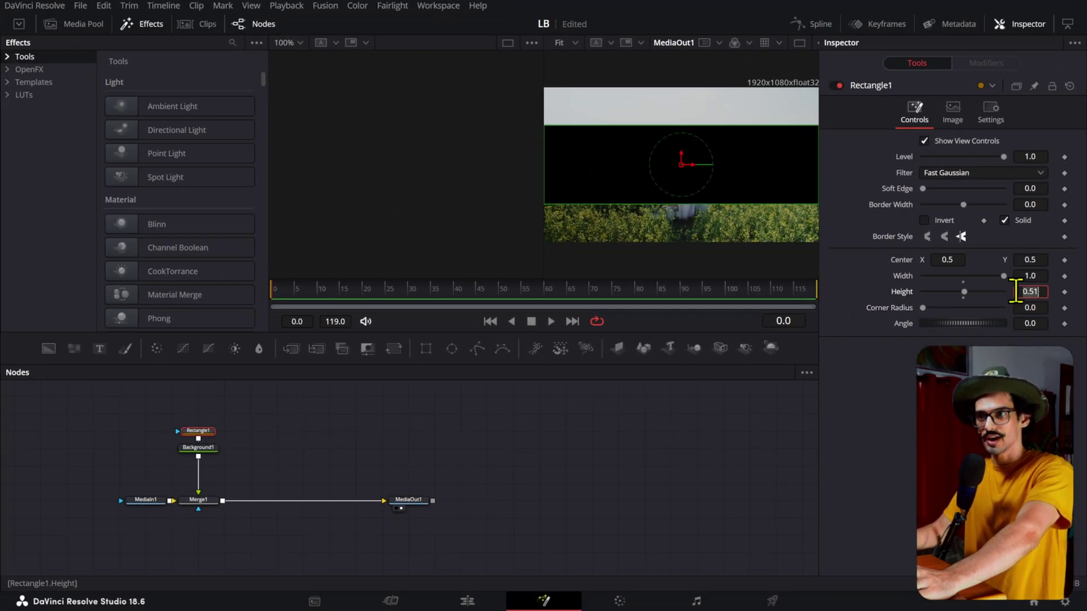
left_click(1016, 292)
type("1")
key("Return")
Invert the rectangle mask, then at frame 8 reduce the Rectangle1 Height to 0.85.
left_click(925, 221)
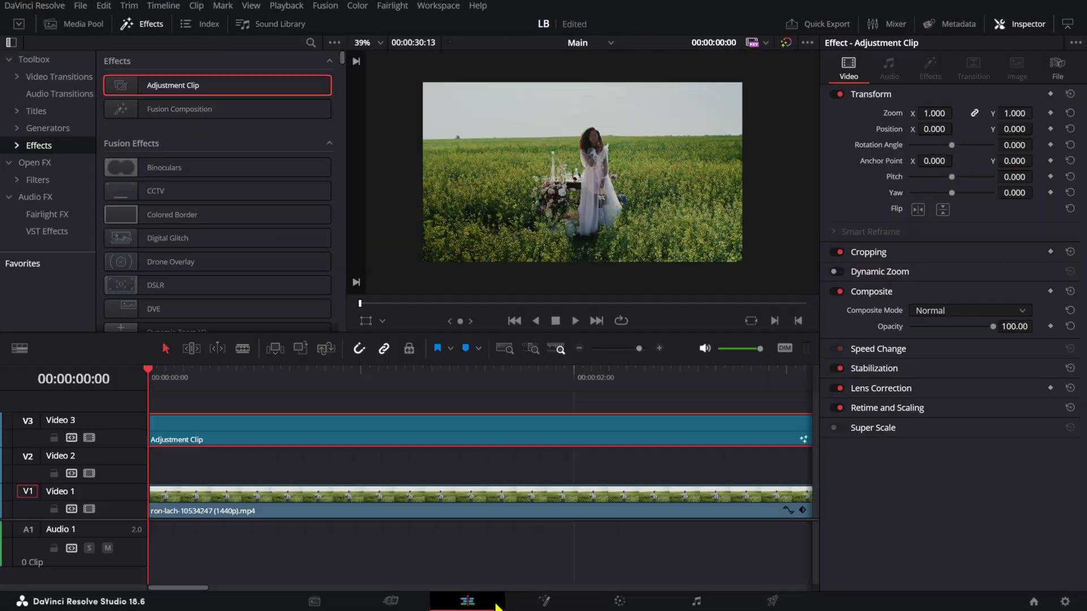
left_click(219, 375)
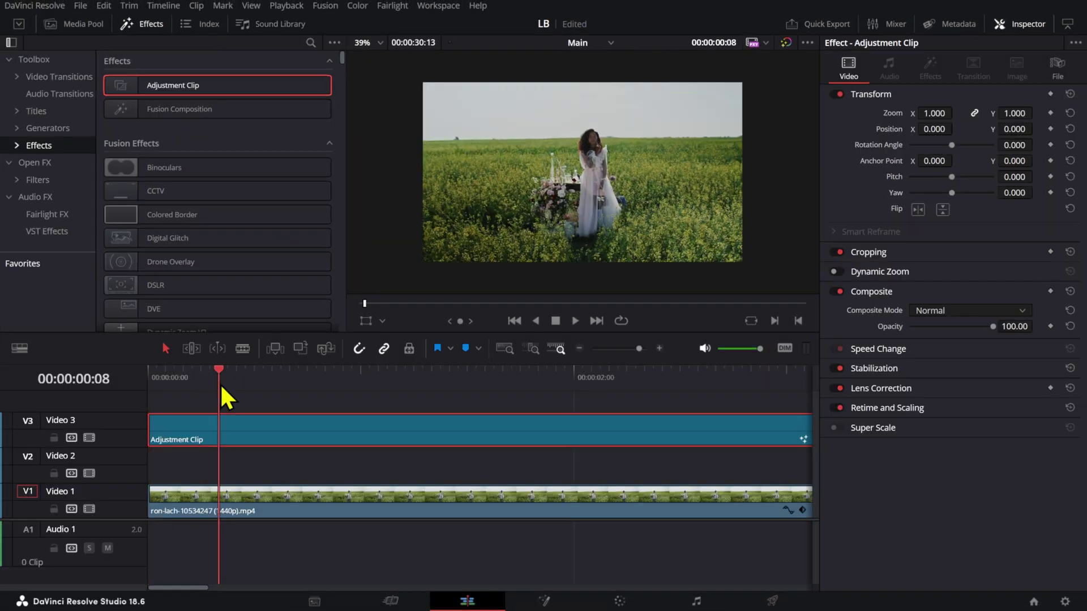
left_click(537, 602)
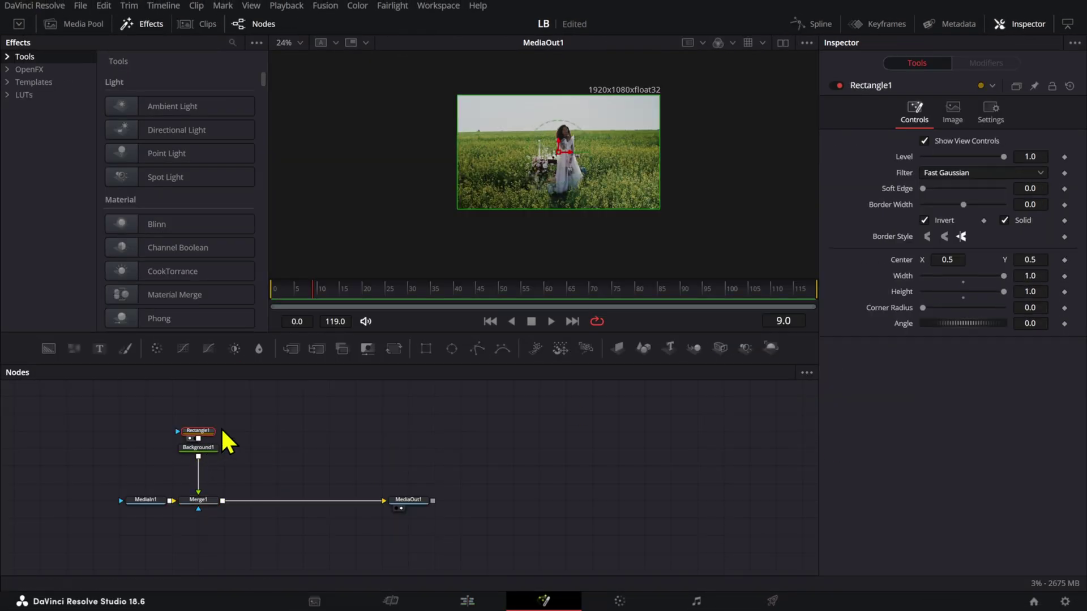
left_click(1032, 291)
key("BackSpace")
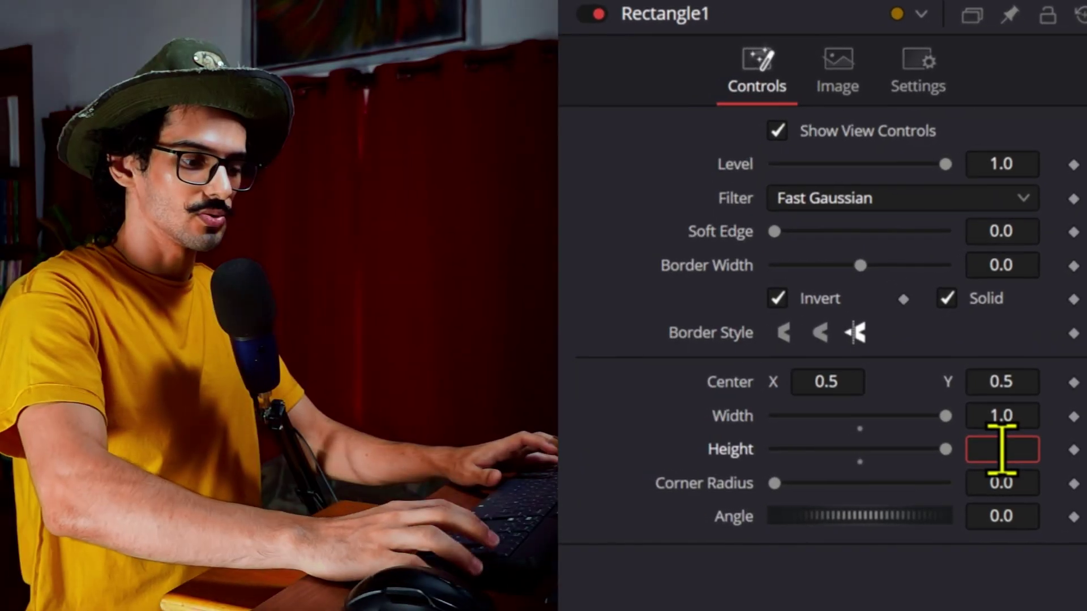
type("0.5")
key("Tab")
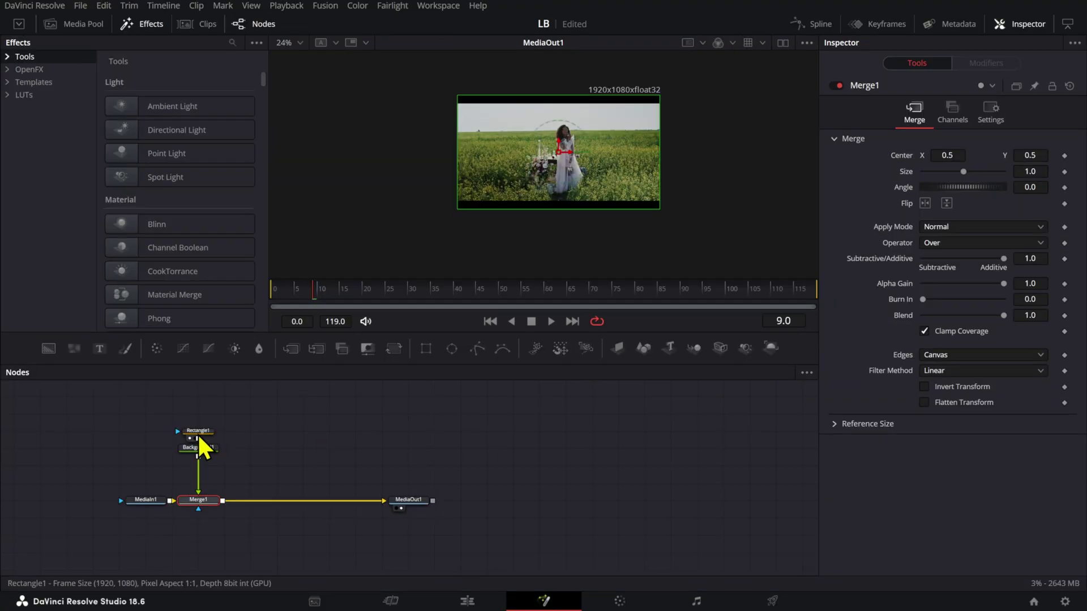
Keyframe Rectangle1 Height at 1.0 around frame 10 and 0.727 at frame 34.
left_click(198, 433)
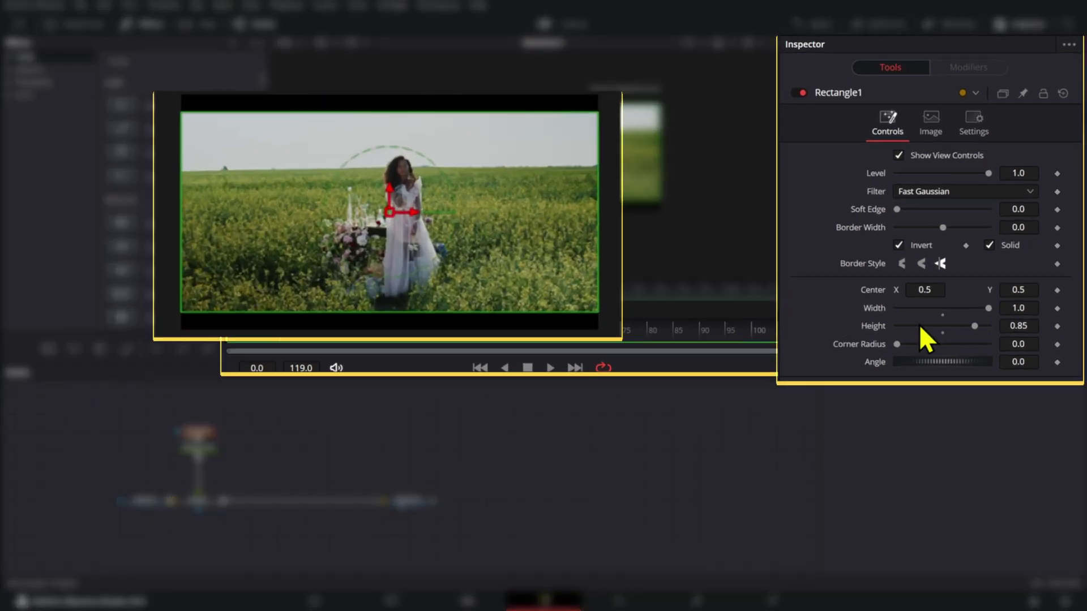
left_click_drag(992, 292, 964, 292)
left_click_drag(903, 396, 953, 396)
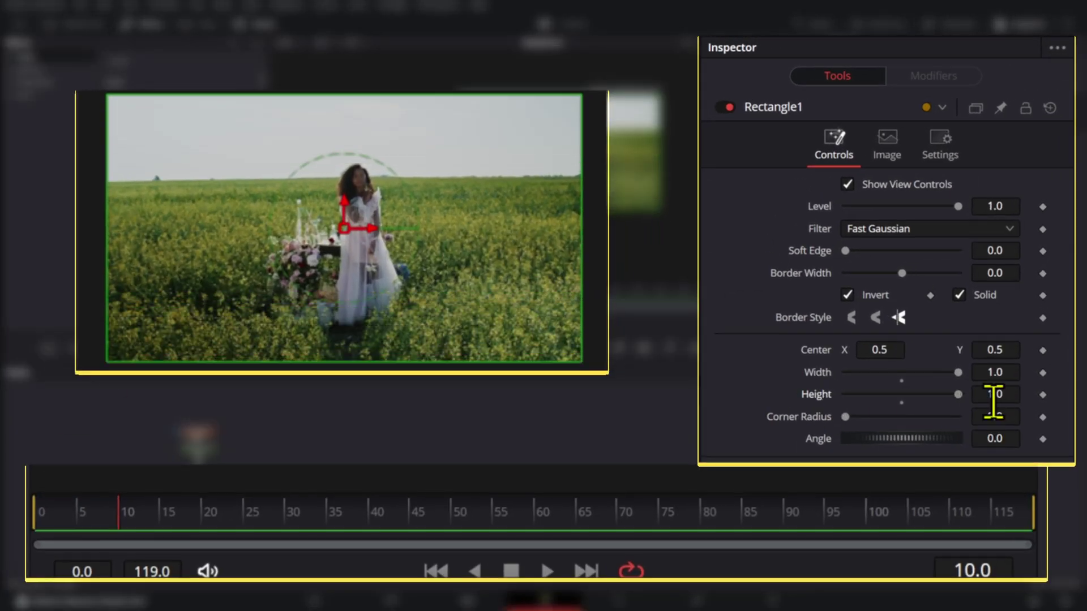
mouse_move(130, 518)
left_mouse_down()
mouse_move(48, 515)
mouse_move(117, 523)
left_mouse_up()
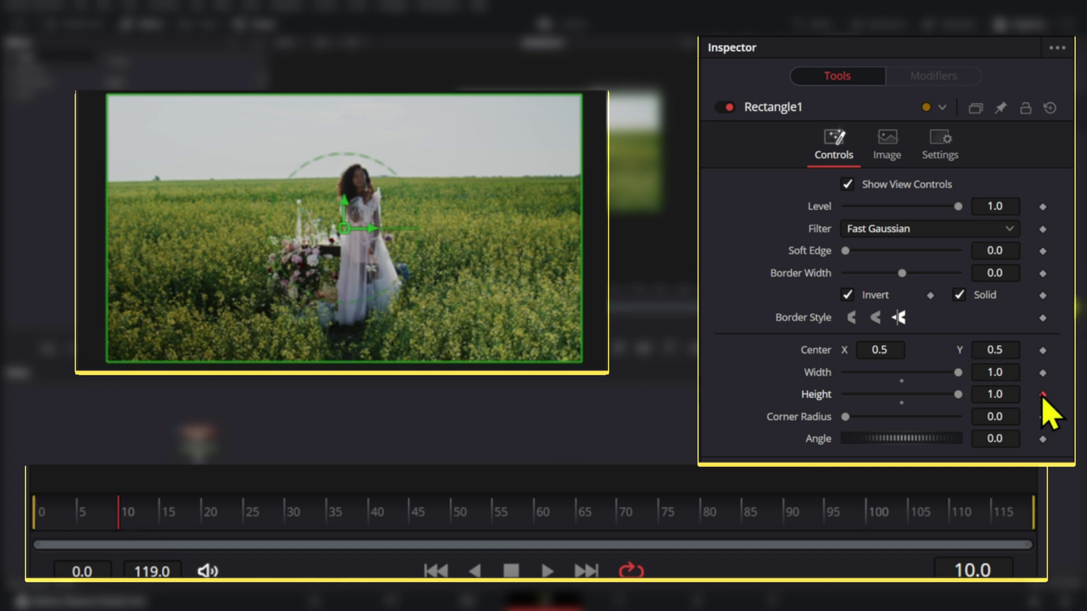
left_click(319, 521)
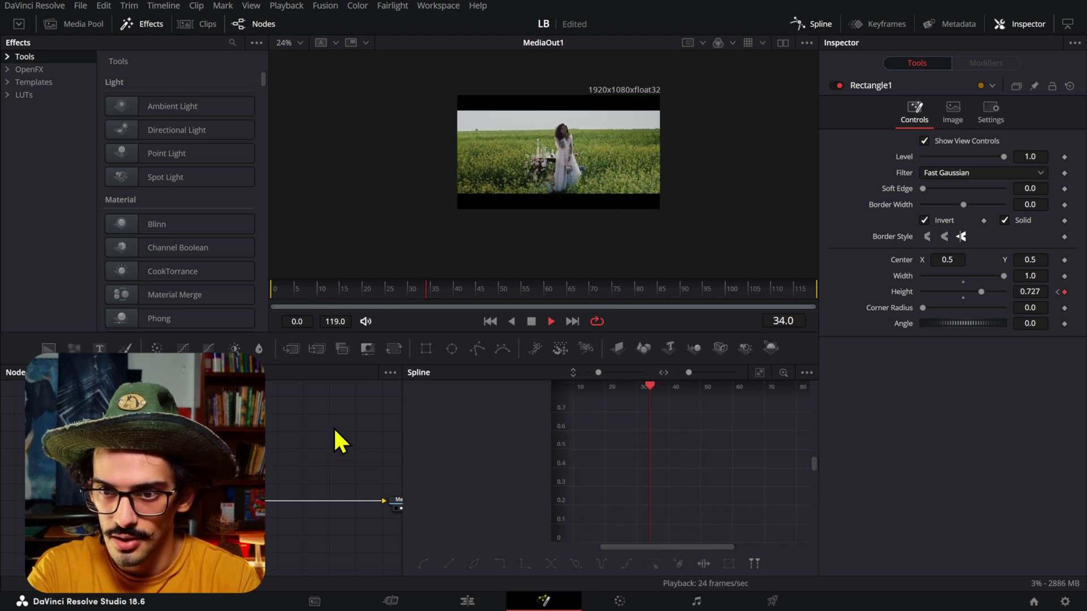
Play back the letterbox animation, jump back to frame 8, and return to the Edit page.
key("space")
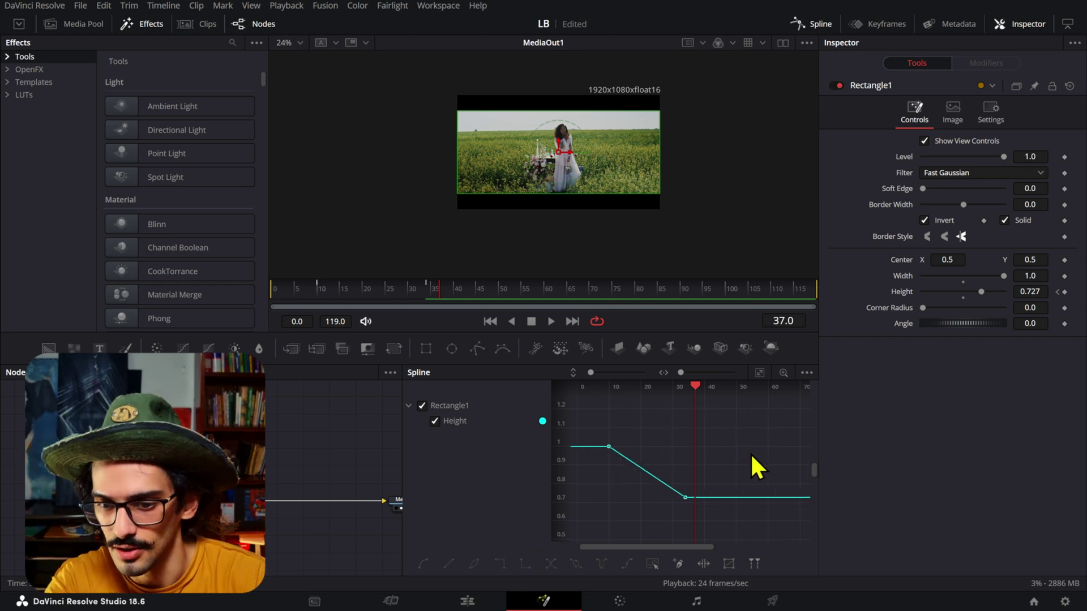
left_click(311, 289)
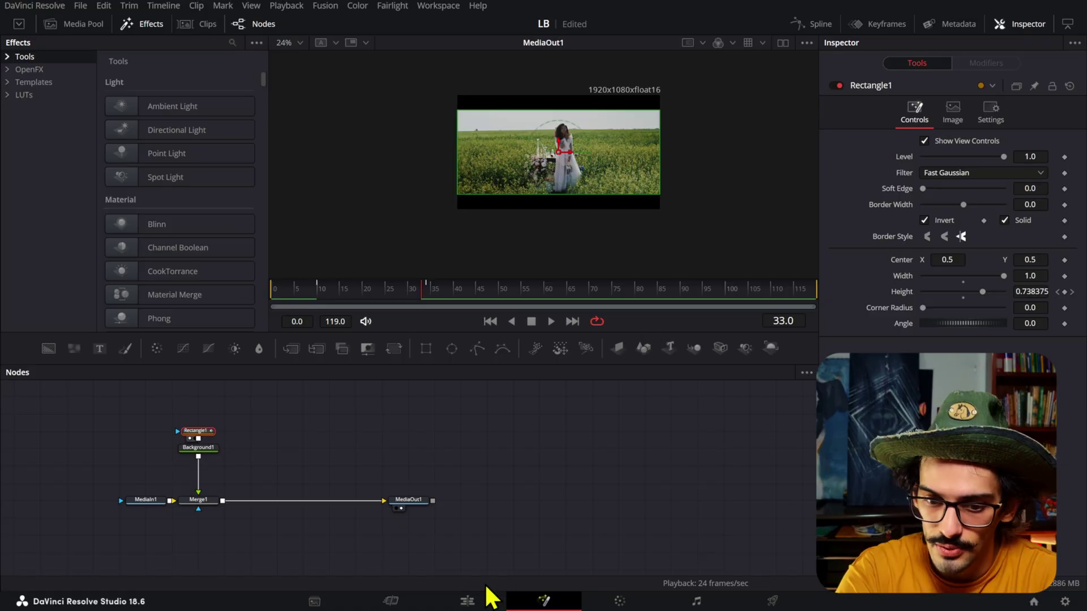
left_click(473, 599)
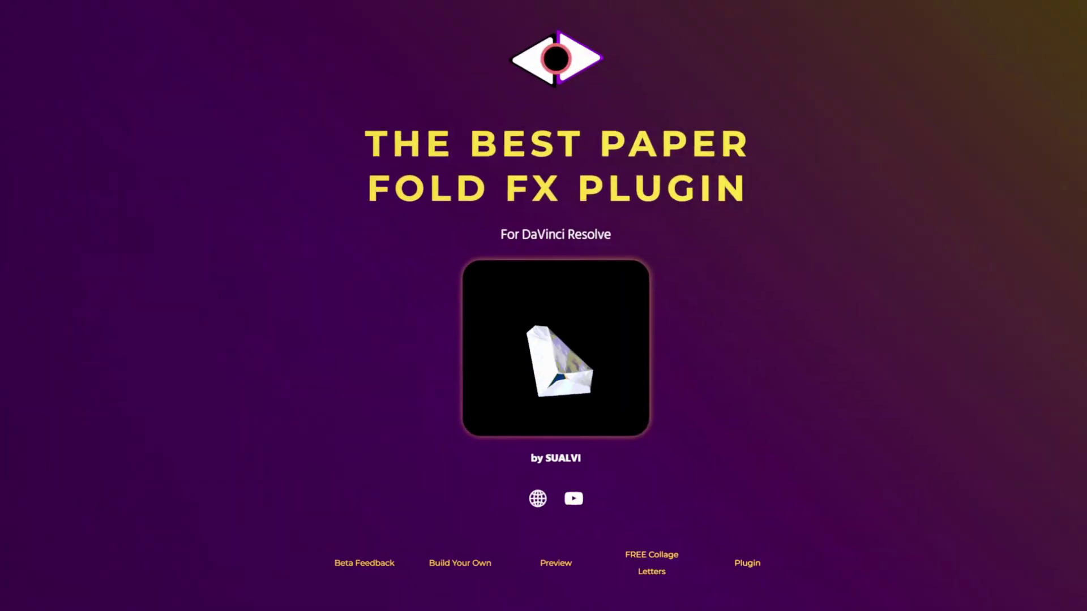
Scroll the Paper Fold FX page down to the FREE ANIMATED LETTERS section and its Download button.
scroll(544, 305, "down", 15)
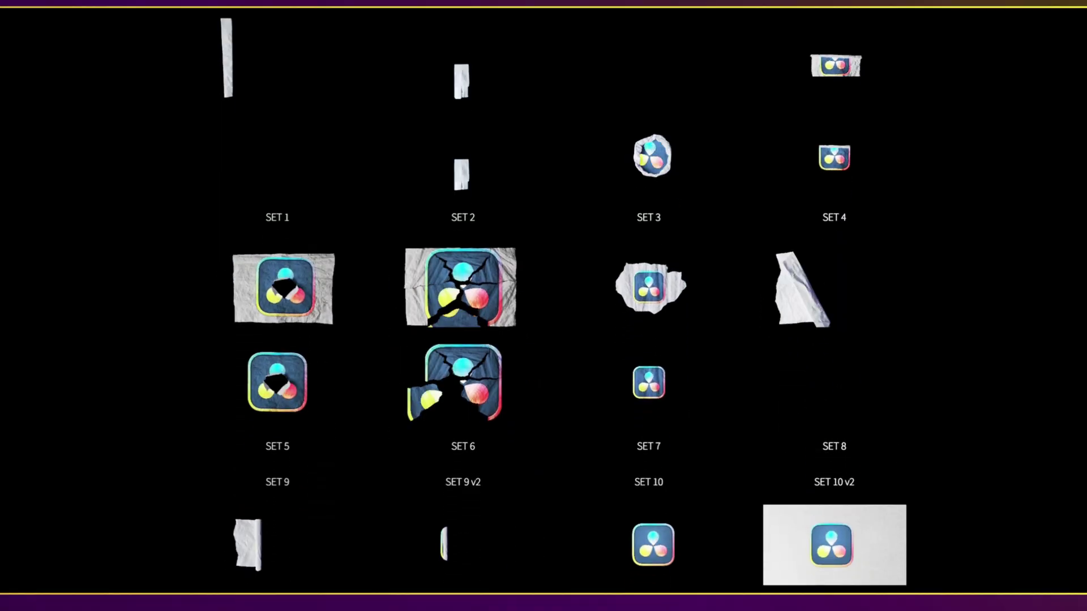
scroll(543, 305, "down", 8)
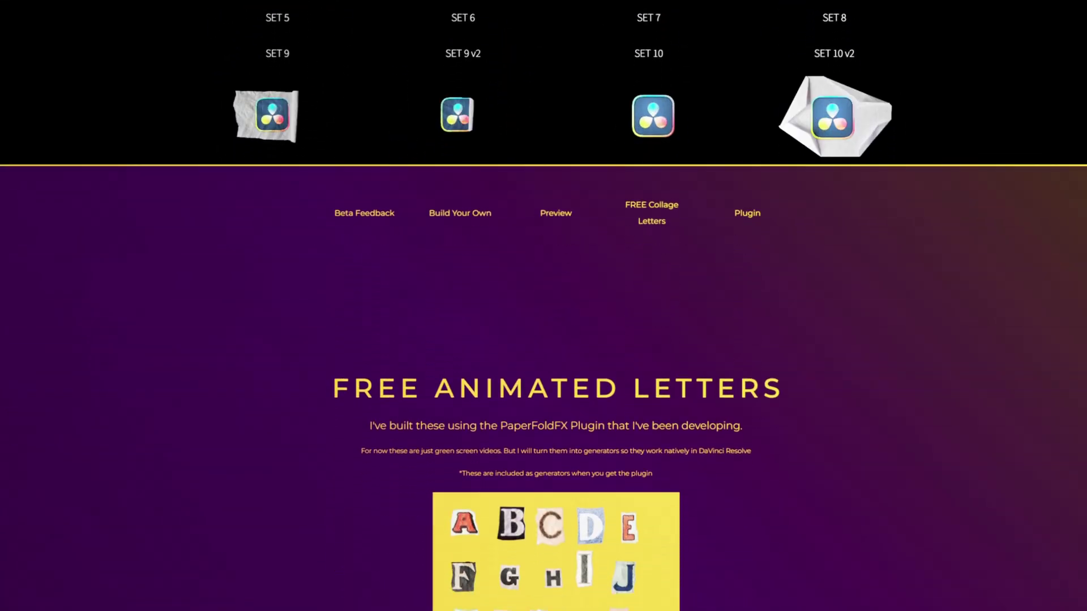
scroll(544, 305, "down", 7)
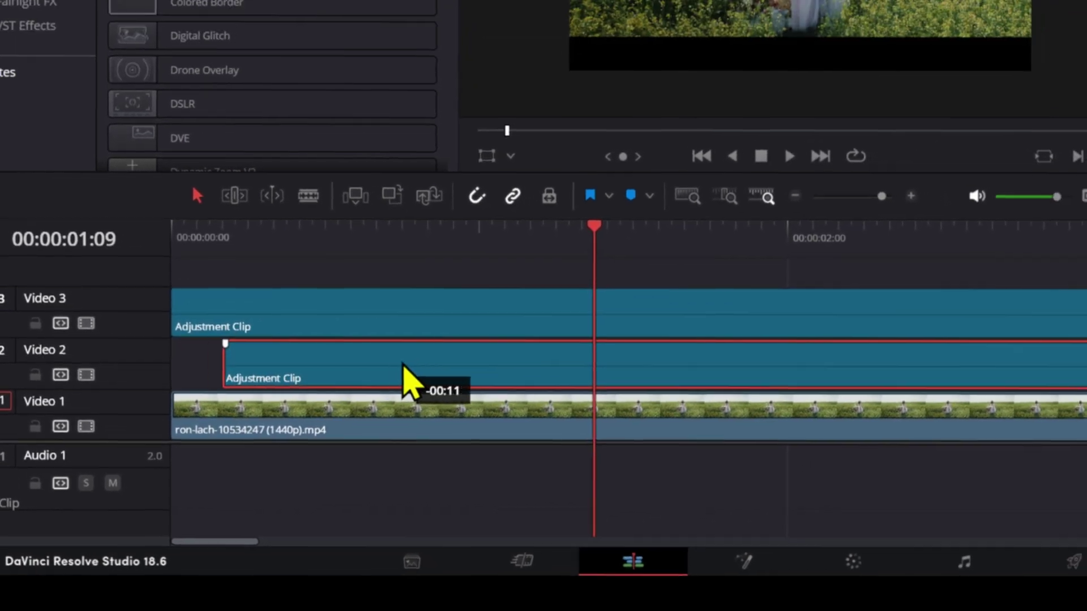
left_click_drag(398, 366, 339, 370)
right_click(398, 371)
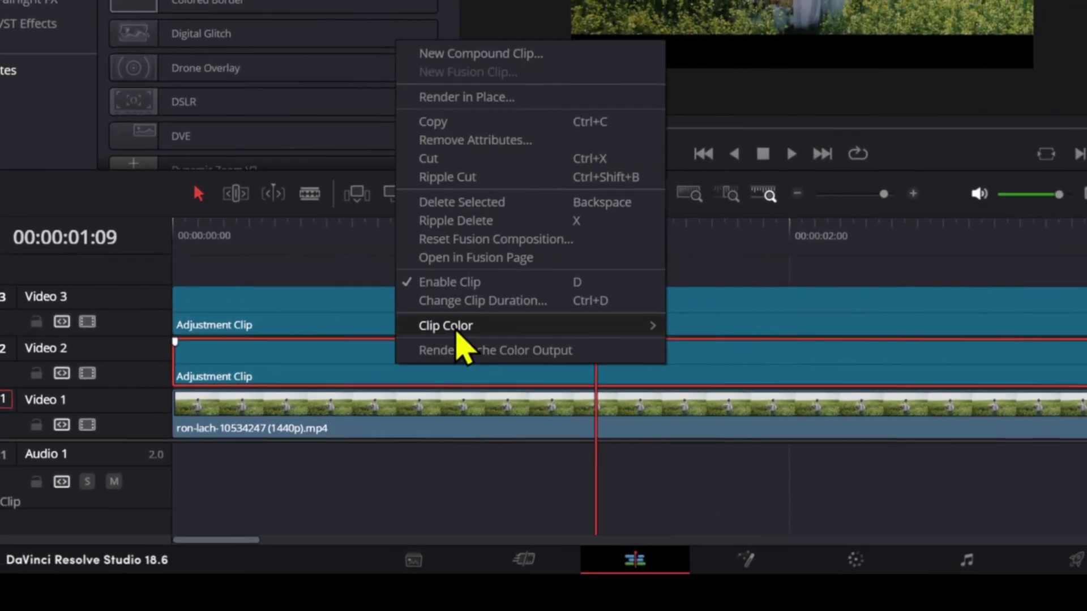
Colour the Video 2 adjustment clip yellow and drop Dynamic Zoom V2, found by searching 'zoo', onto it.
mouse_move(454, 334)
left_click(701, 275)
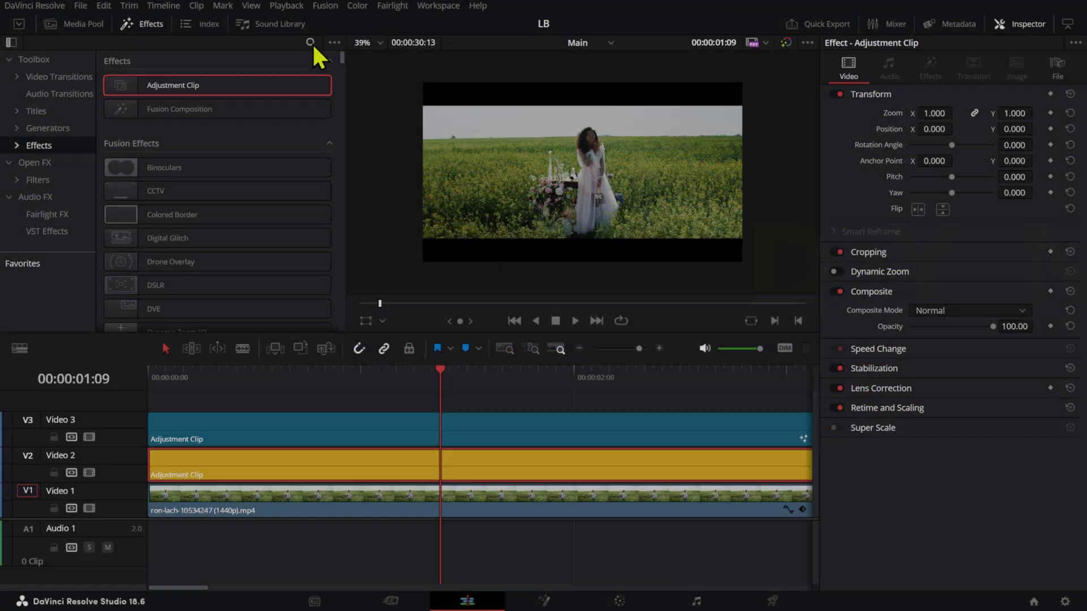
left_click(310, 43)
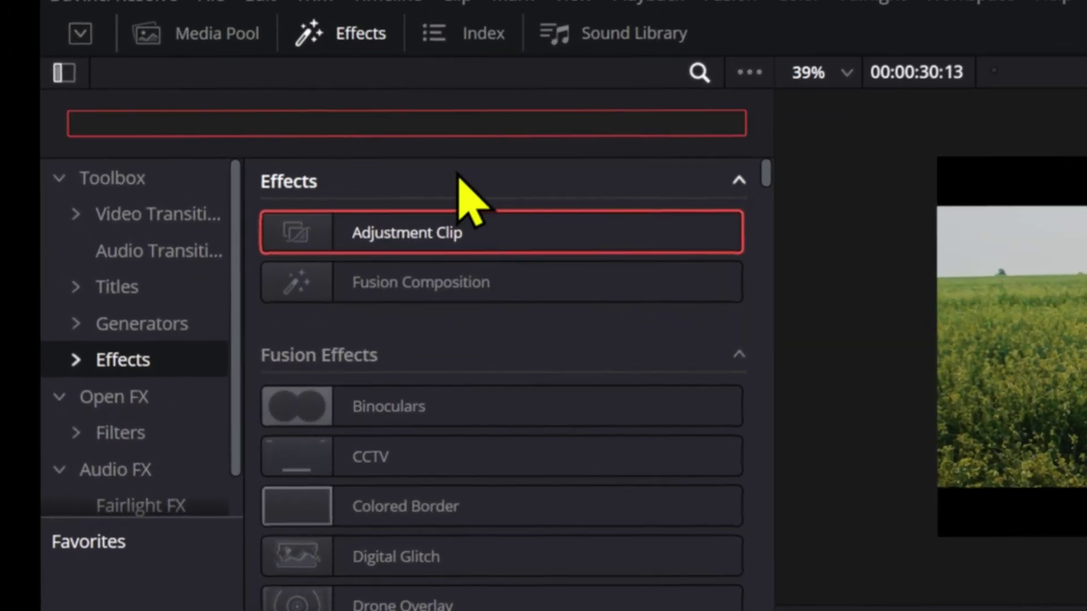
type("zoo")
left_click_drag(422, 232, 660, 589)
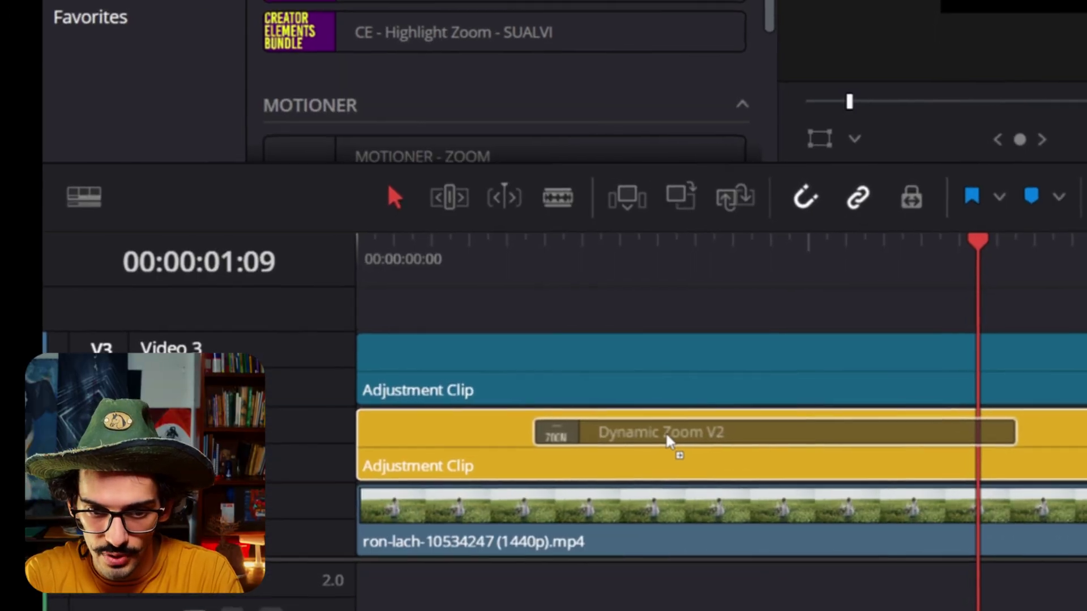
left_click_drag(654, 429, 657, 435)
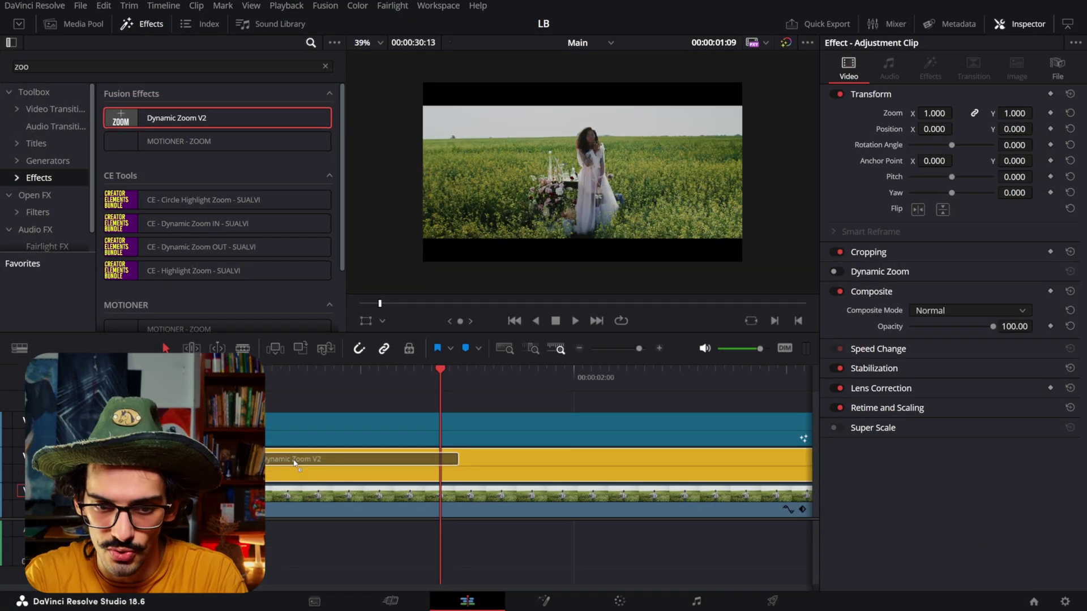
left_click_drag(295, 464, 296, 465)
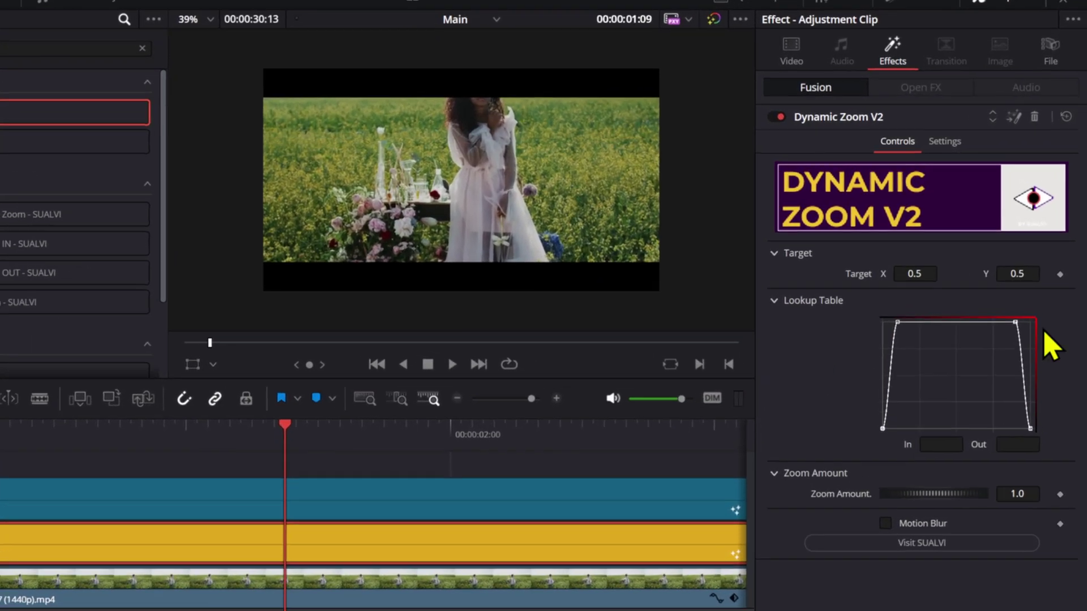
Set the Dynamic Zoom target to X 0.531, Y 0.734 and the zoom amount to 2.521.
left_click_drag(1031, 247, 1068, 247)
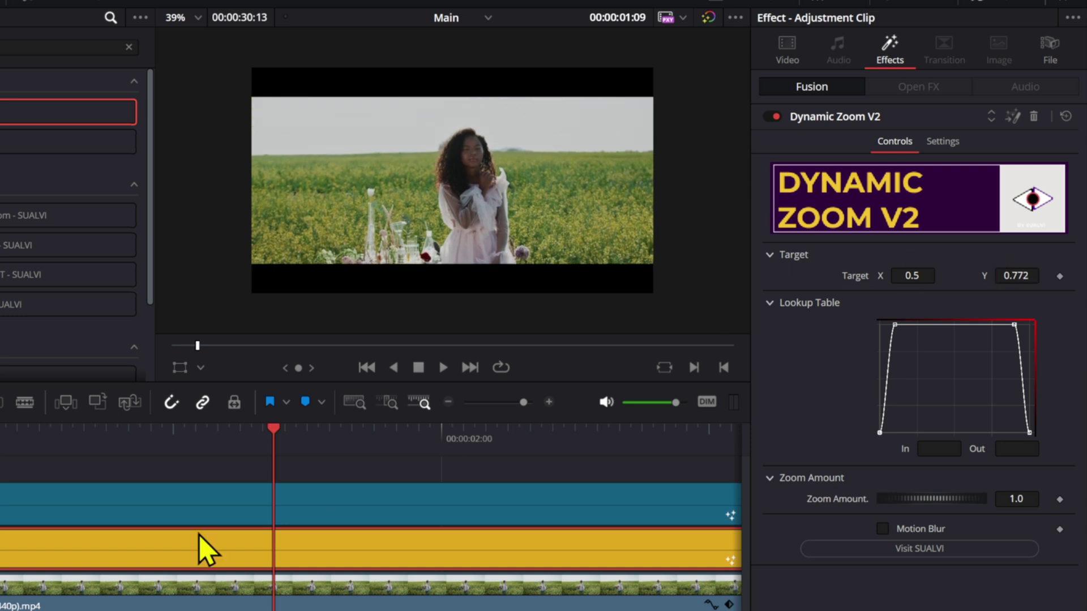
key("Home")
key("space")
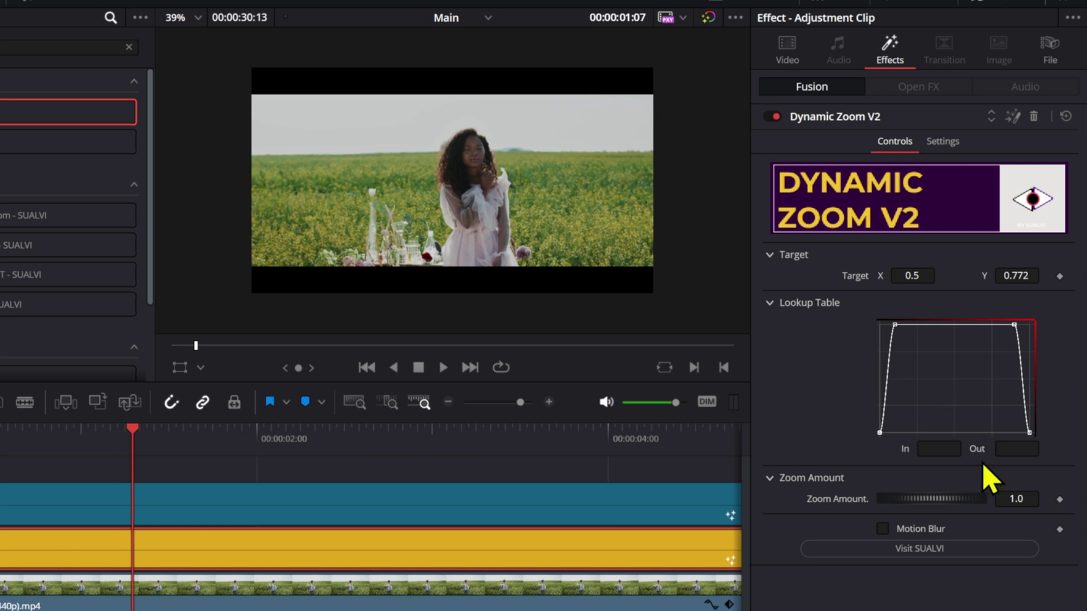
left_click_drag(1017, 499, 935, 489)
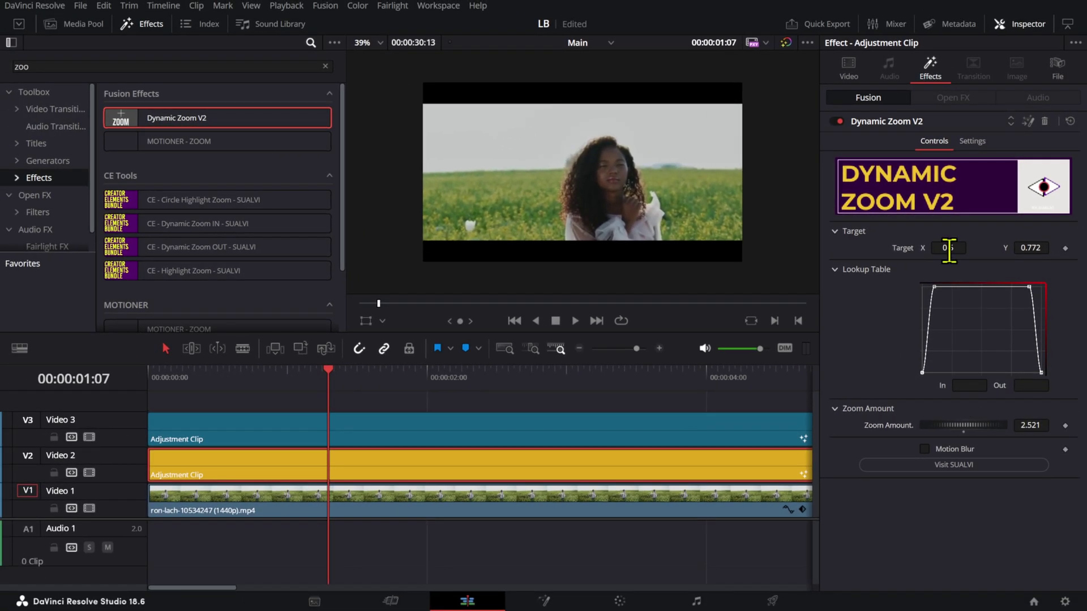
left_click_drag(949, 250, 945, 251)
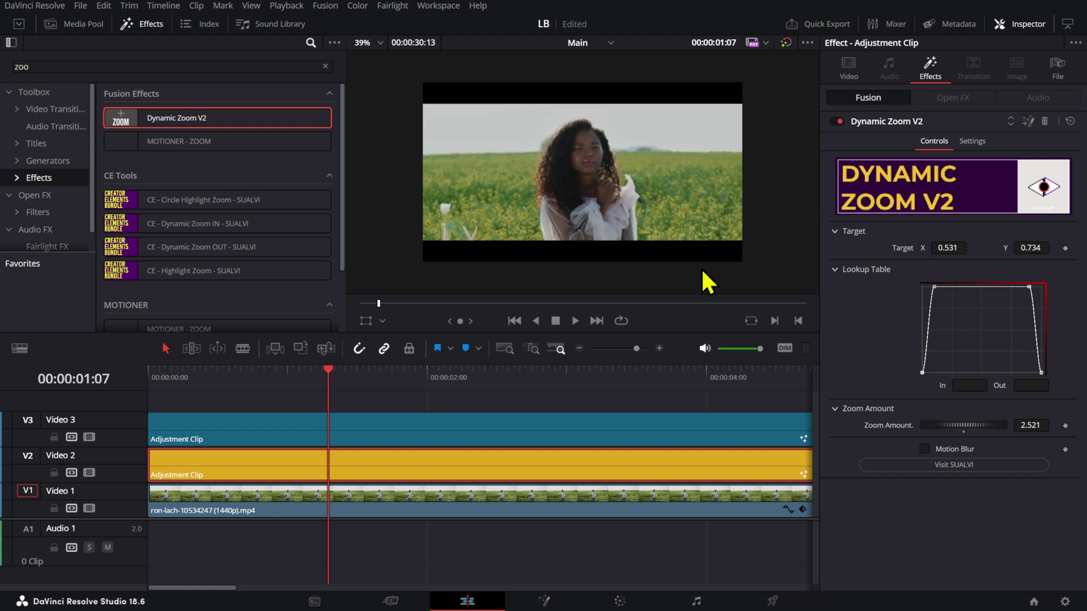
Move the yellow adjustment clip's start a few frames later and play back to check the timing.
key("Home")
left_click_drag(238, 477, 305, 473)
key("space")
key("space")
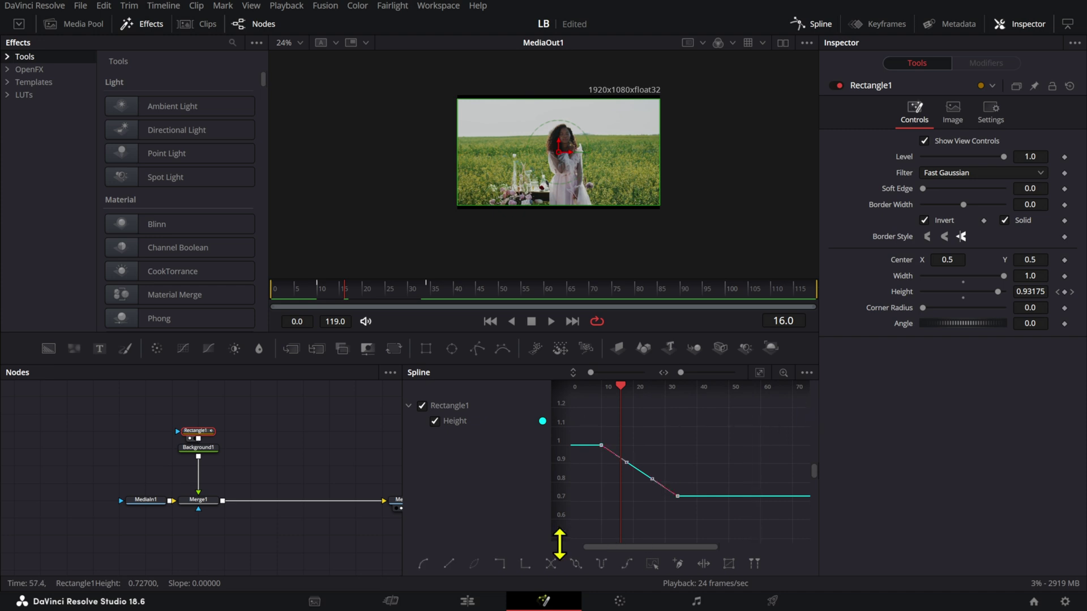
Ease the Height keyframes (Ease In 62.5, Ease Out 67.2) and scrub to check the bars.
key("t")
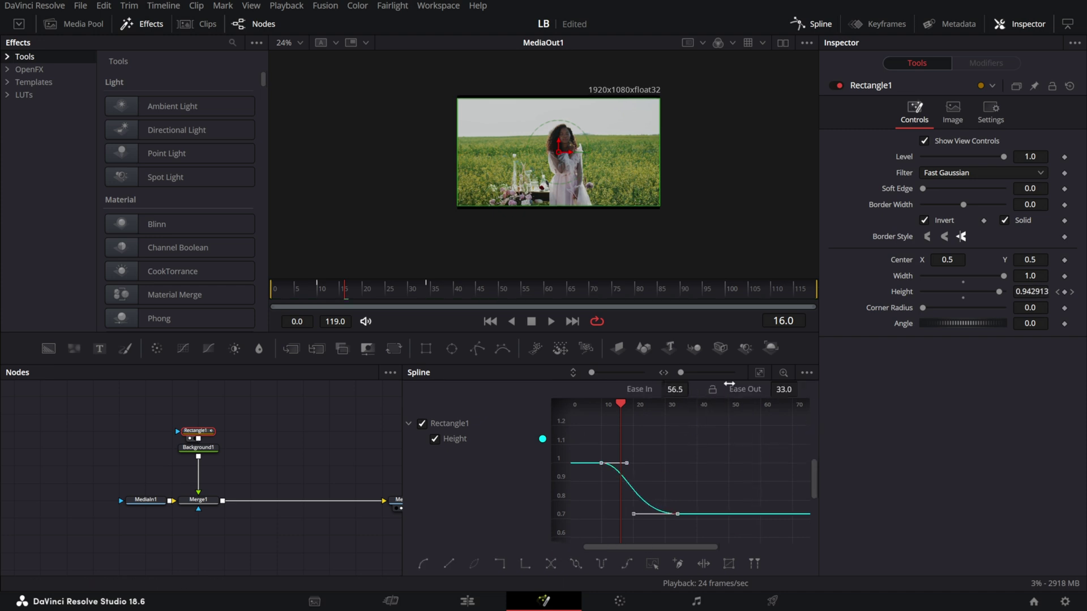
left_click_drag(351, 298, 389, 297)
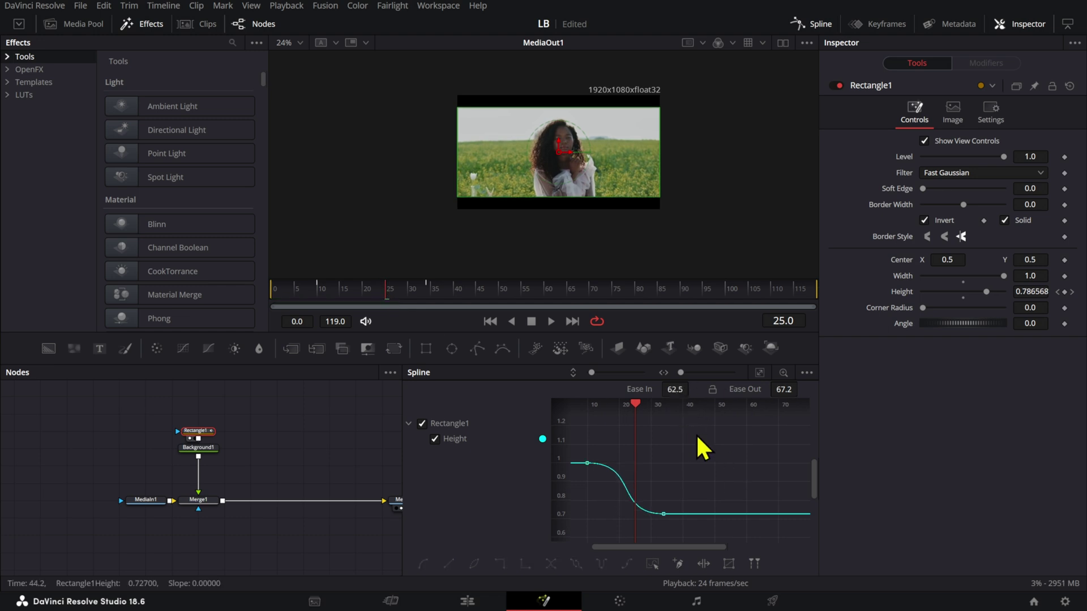
Reshape the Height keyframe easing to Ease In 100 and Ease Out 6, then scrub the result.
left_click_drag(570, 466, 571, 464)
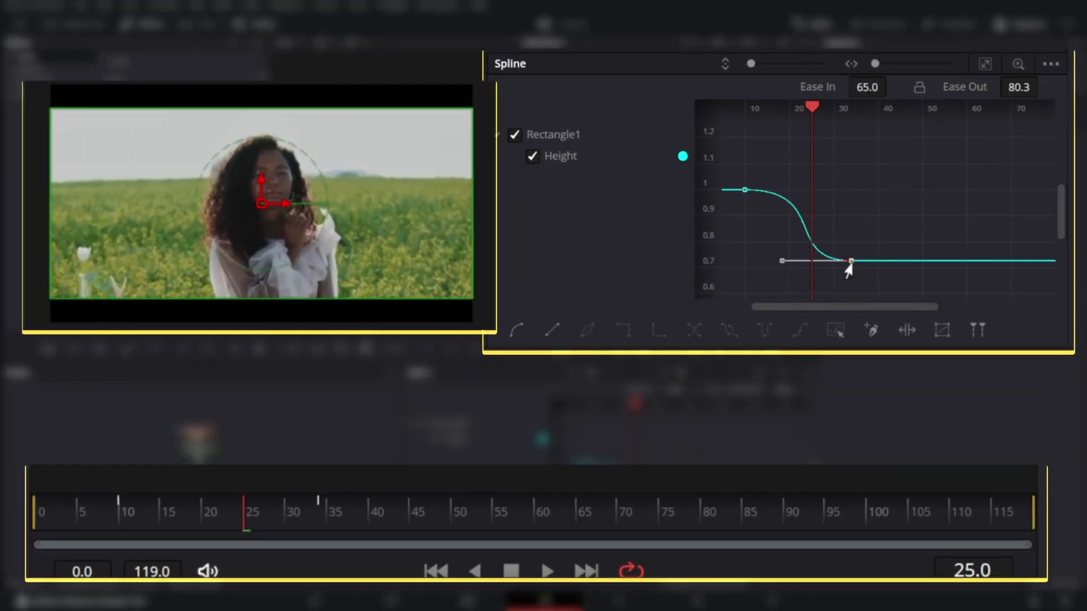
left_click_drag(847, 264, 821, 268)
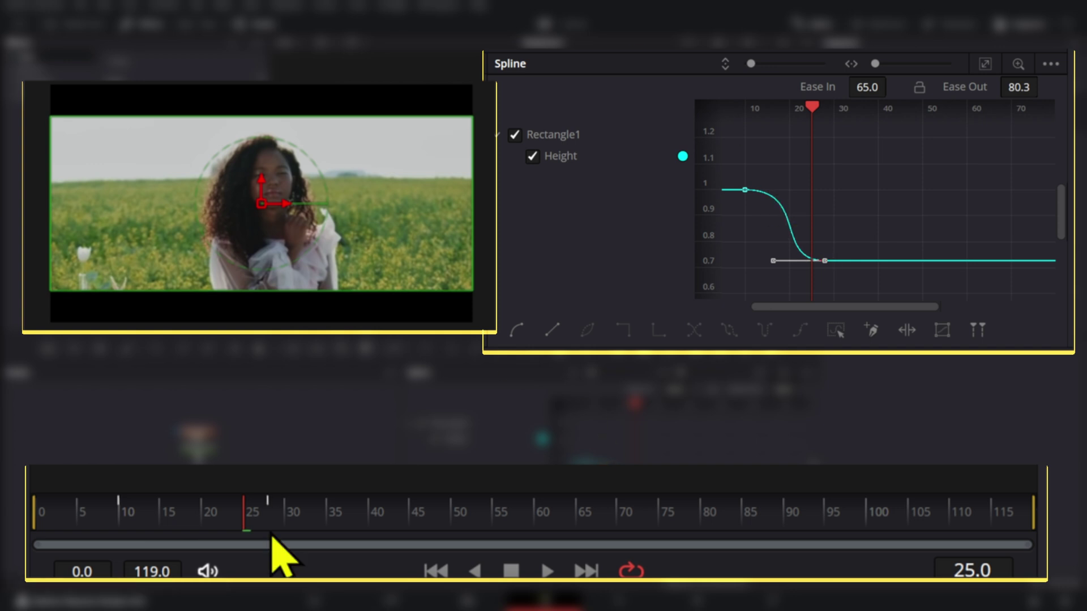
left_click_drag(221, 520, 128, 520)
left_click(296, 444)
Play the letterbox animation, then replay it from frame 11 with the Height curve shown.
key("space")
key("space")
left_click(199, 444)
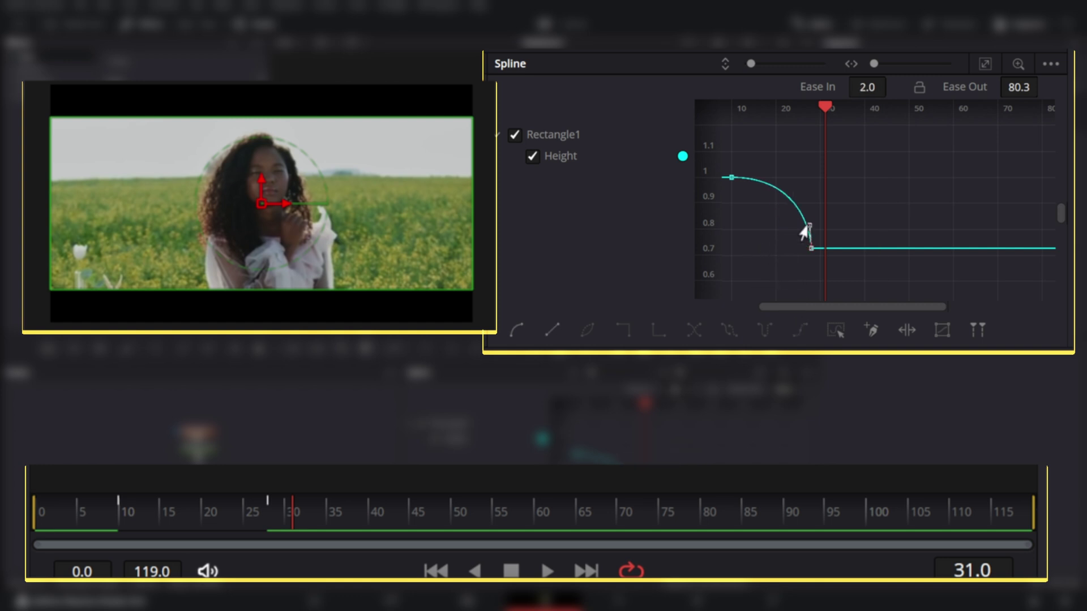
left_click(134, 521)
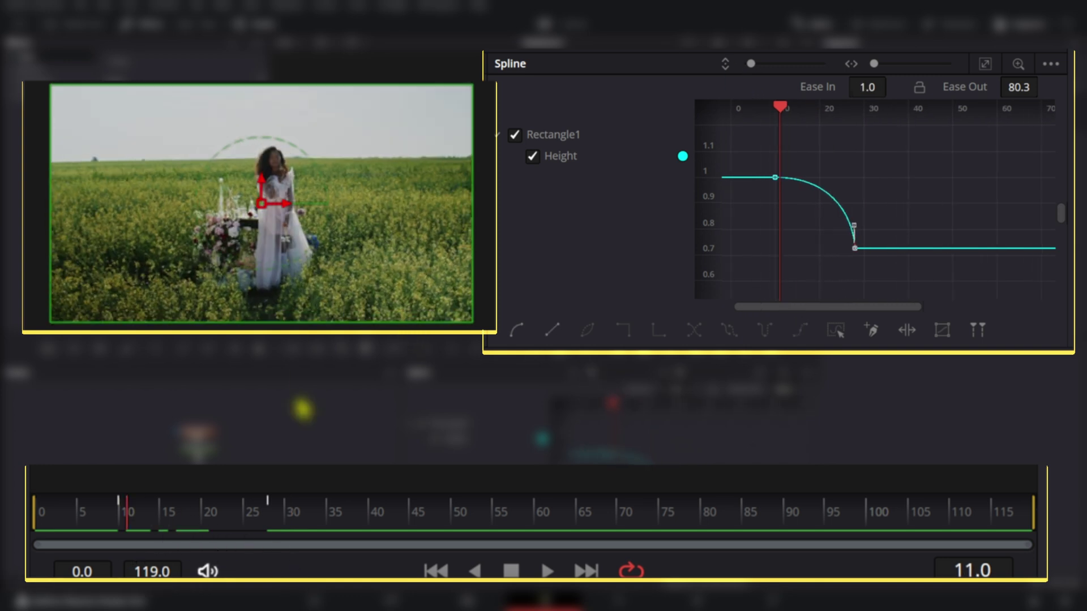
key("space")
key("space")
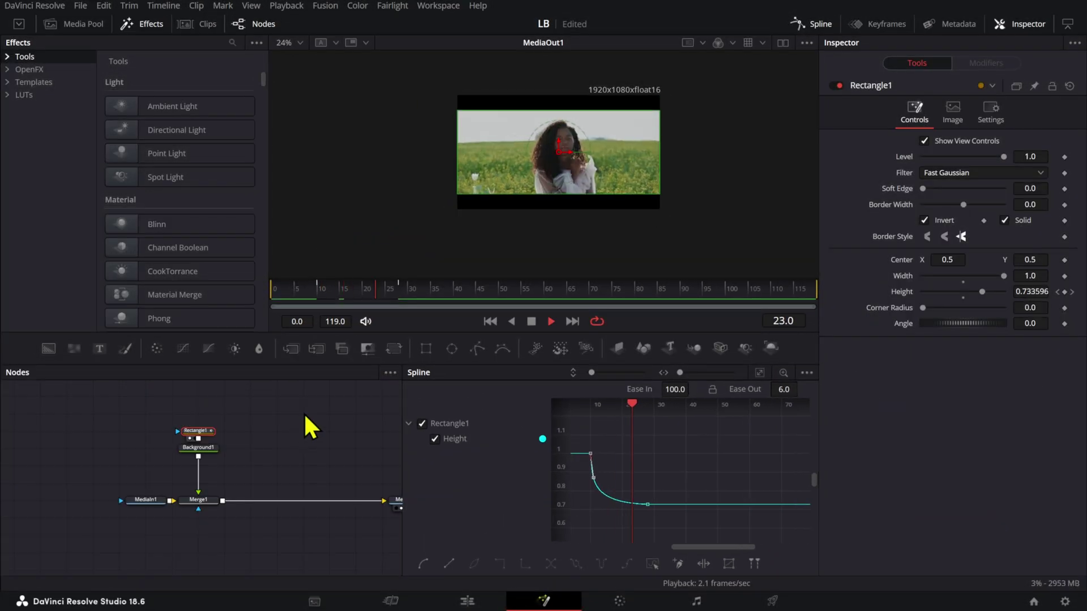
key("space")
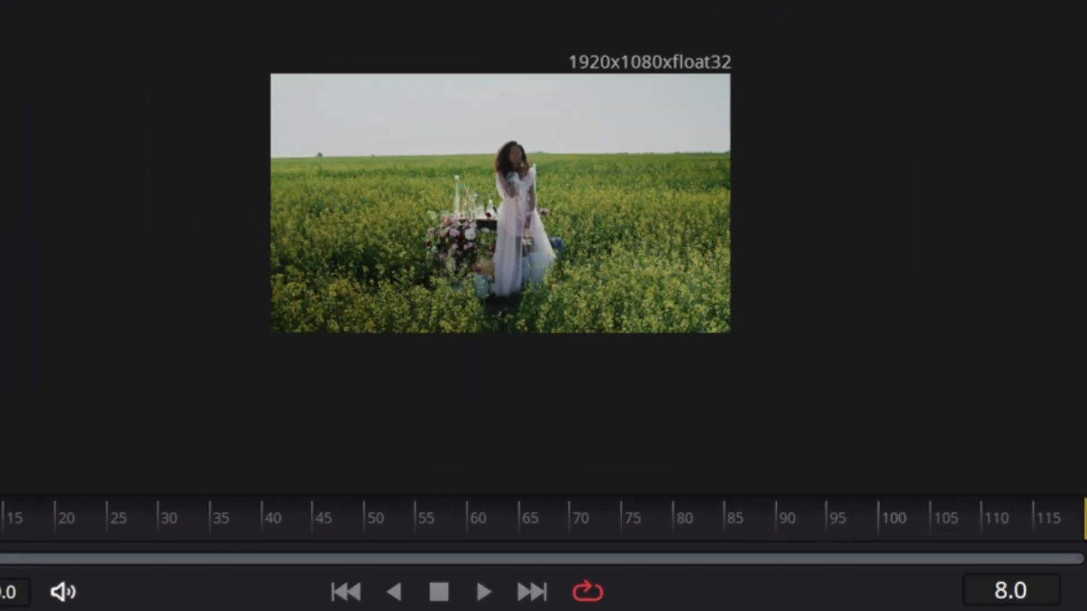
key("space")
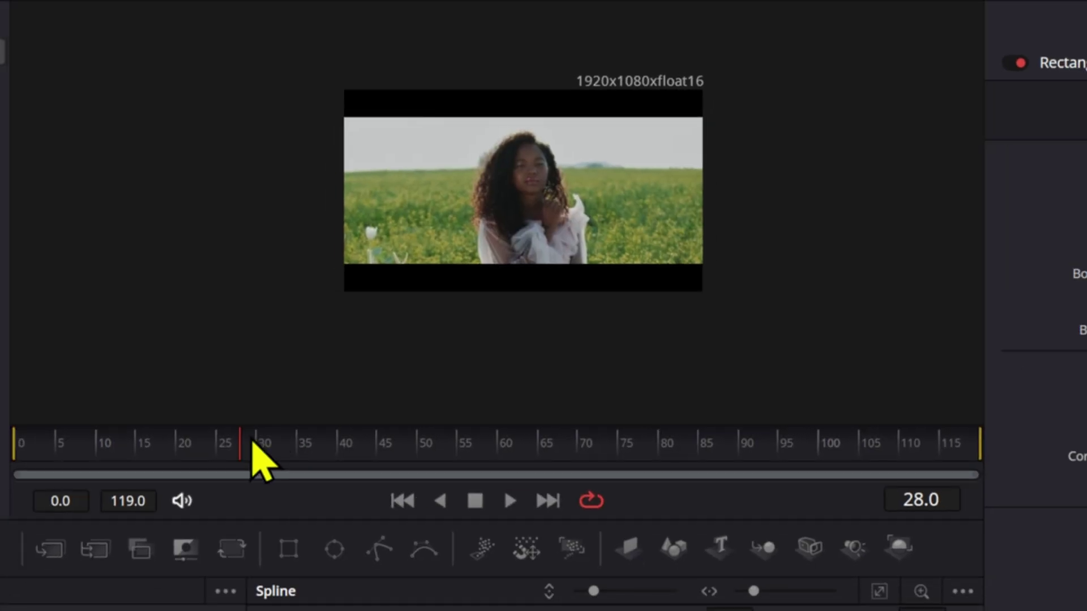
left_click_drag(253, 440, 68, 477)
key("space")
key("space")
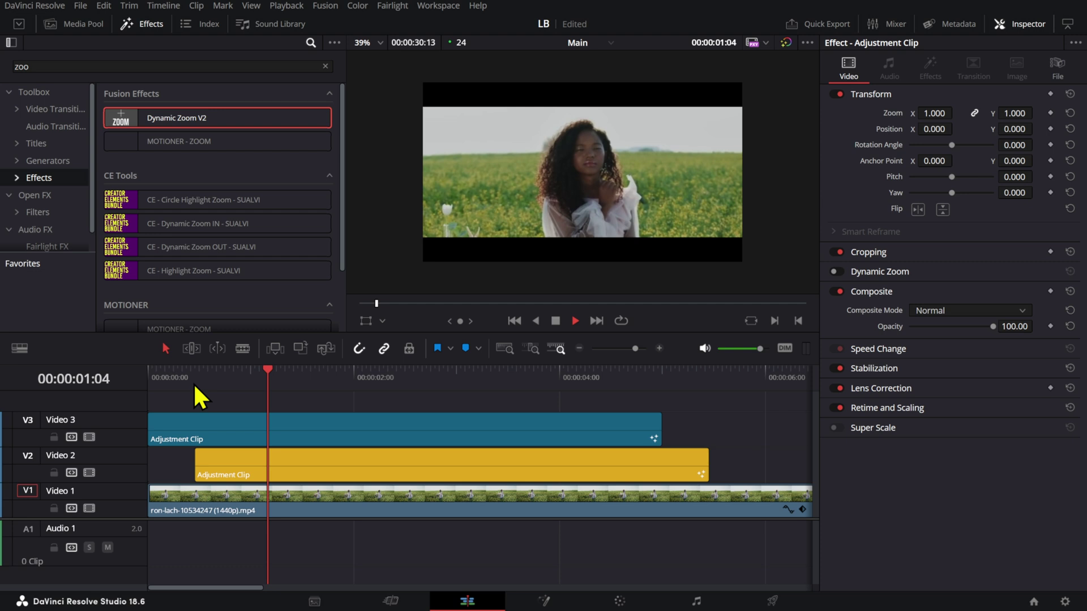
In Fusion, raise the Rectangle1 Height keyframe's Ease Out to 19, keeping Ease In at 96.
left_click(192, 384)
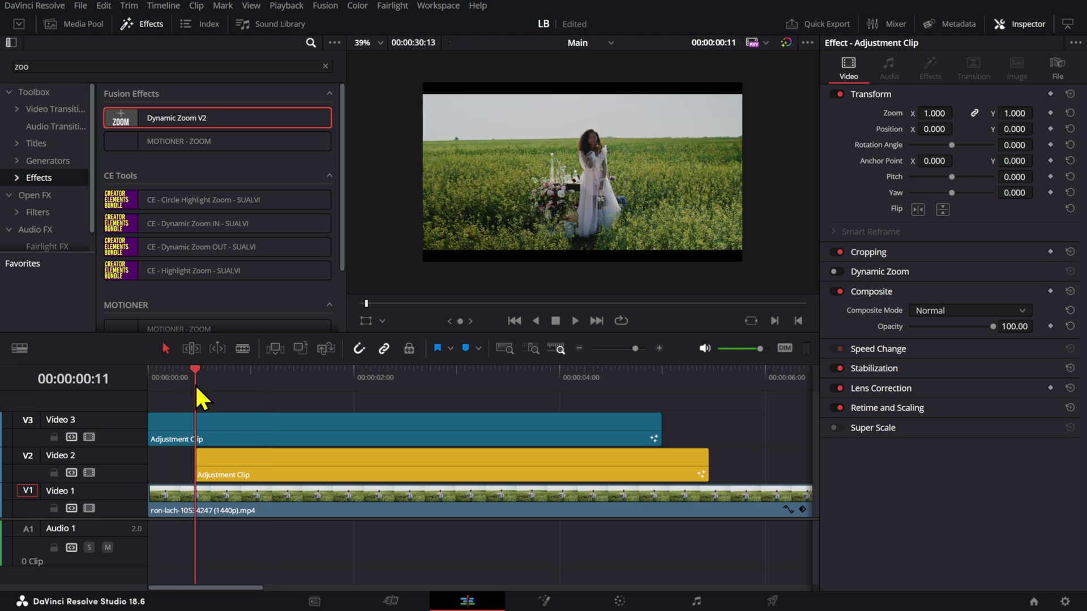
left_click_drag(195, 384, 226, 383)
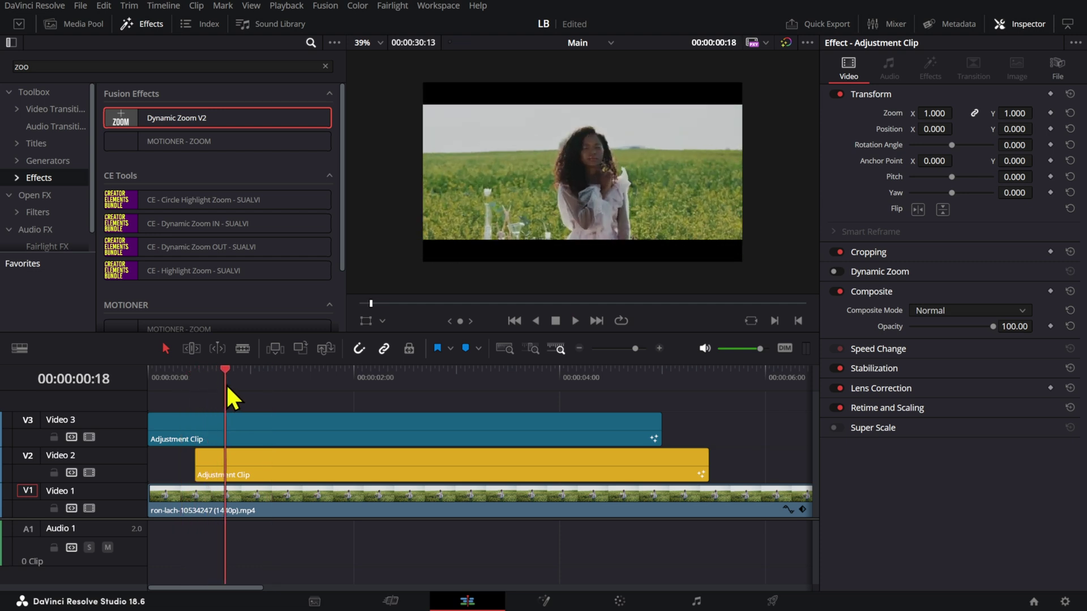
left_click(542, 602)
left_click(196, 442)
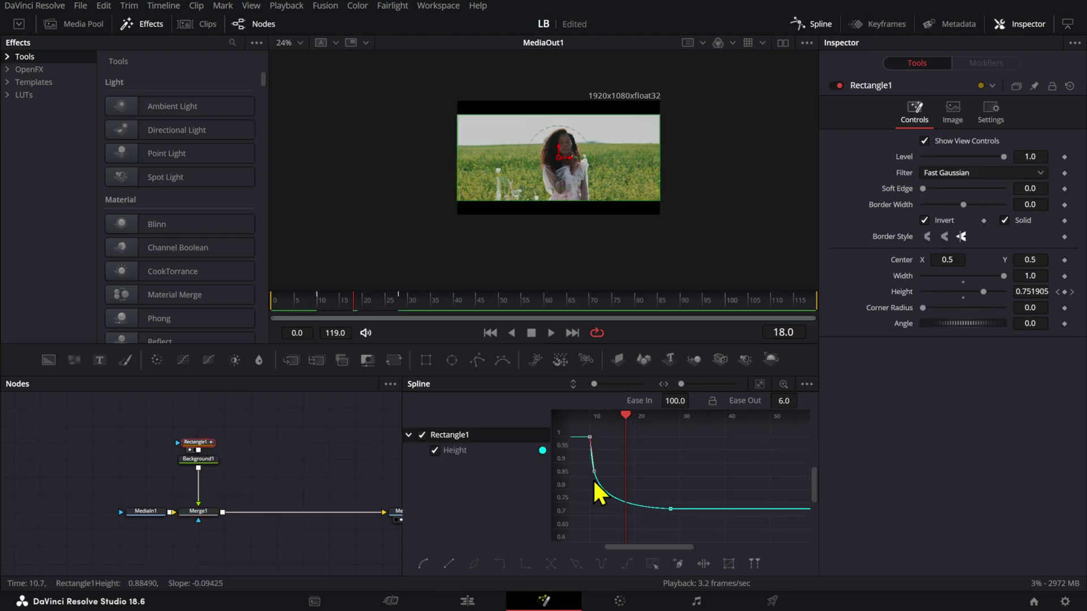
left_click_drag(595, 475, 601, 473)
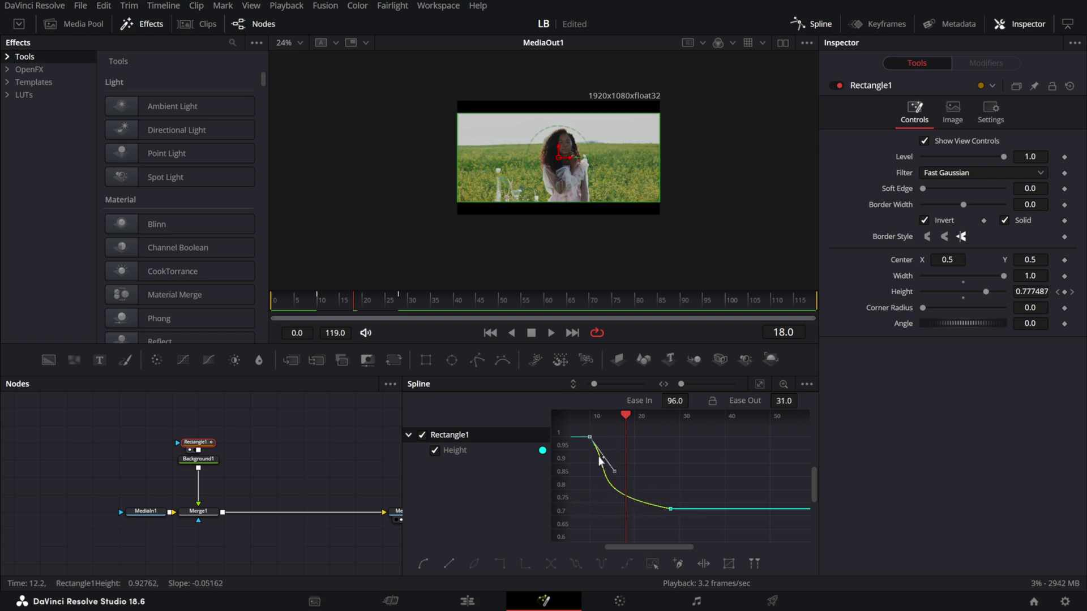
Play the Edit page timeline from the start to preview the zoom with the letterbox.
left_click(495, 600)
key("Home")
key("space")
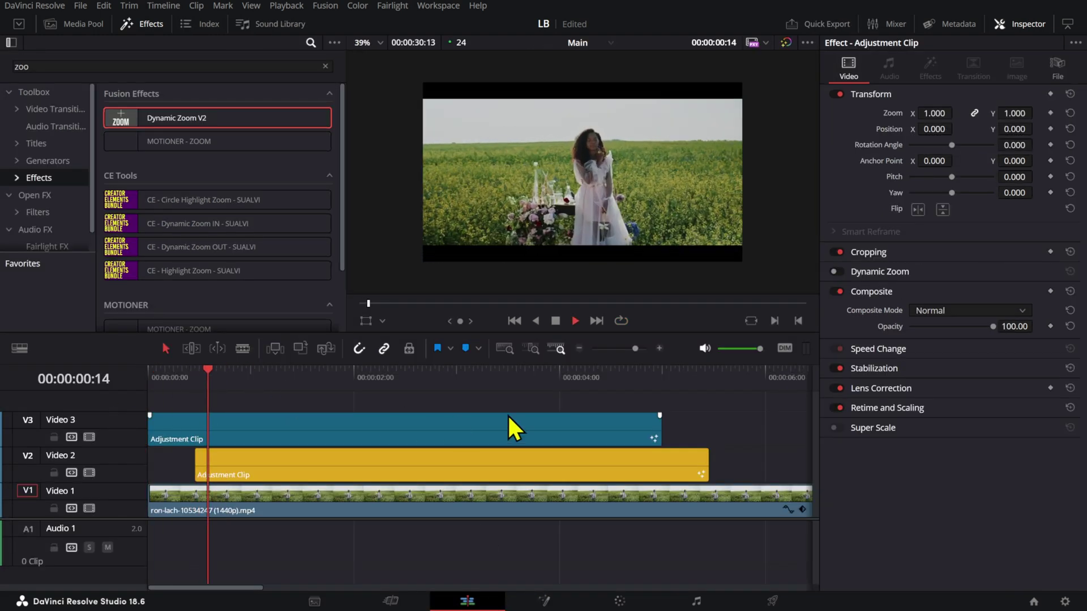